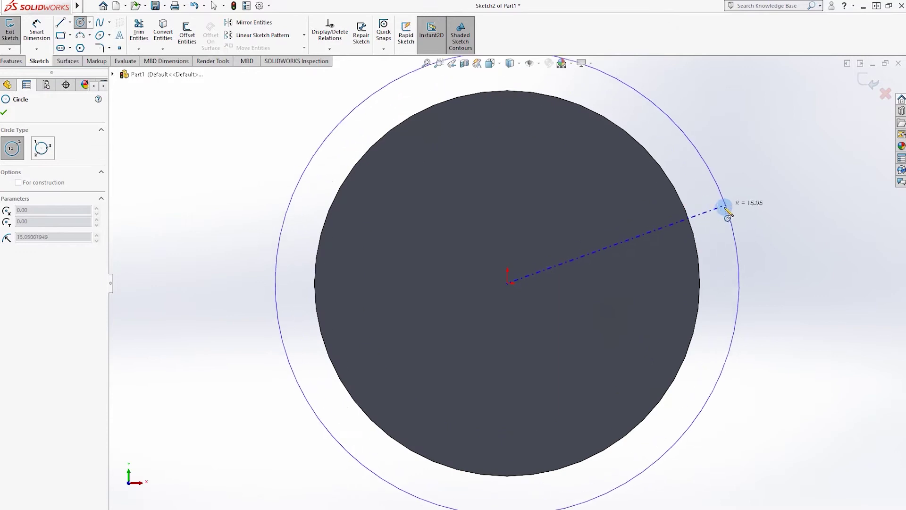
Finish the origin-centred circle around the cylinder's end face and set its diameter to 50 mm.
left_click(60, 35)
left_click(49, 32)
left_click(727, 205)
left_click(764, 230)
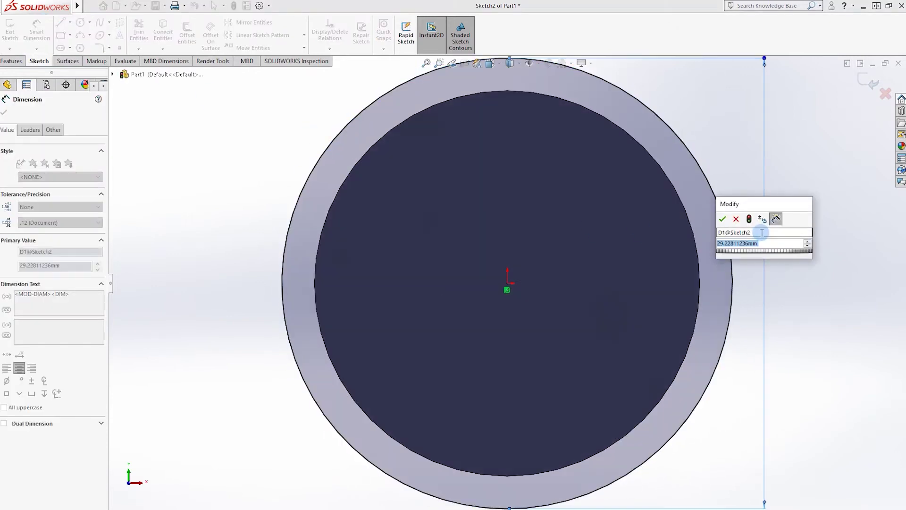
type("50")
key("Return")
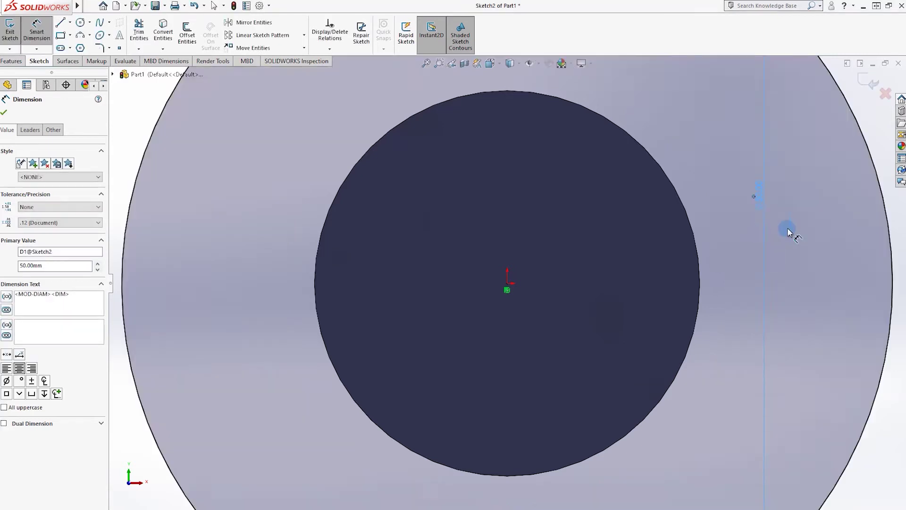
scroll(504, 283, "up", 3)
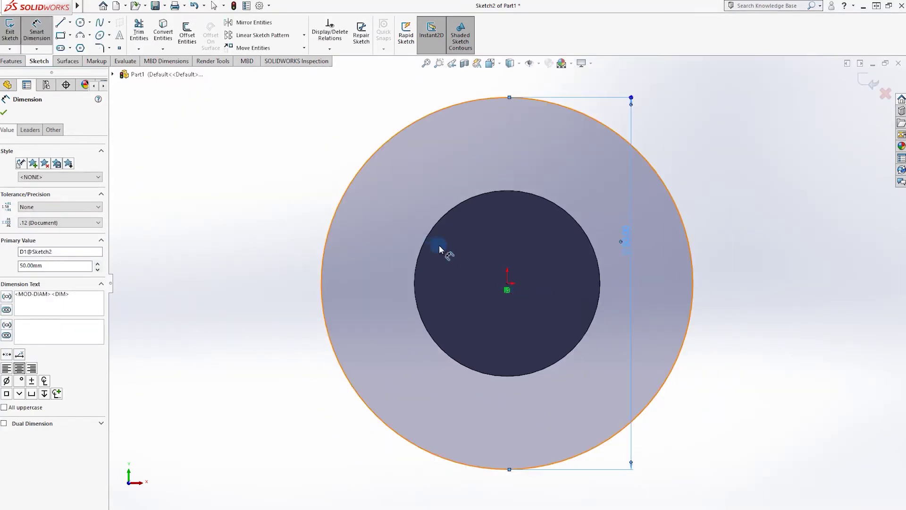
Extrude the 50 mm circle as a blind boss merged with the cylinder.
left_click(11, 61)
left_click(13, 31)
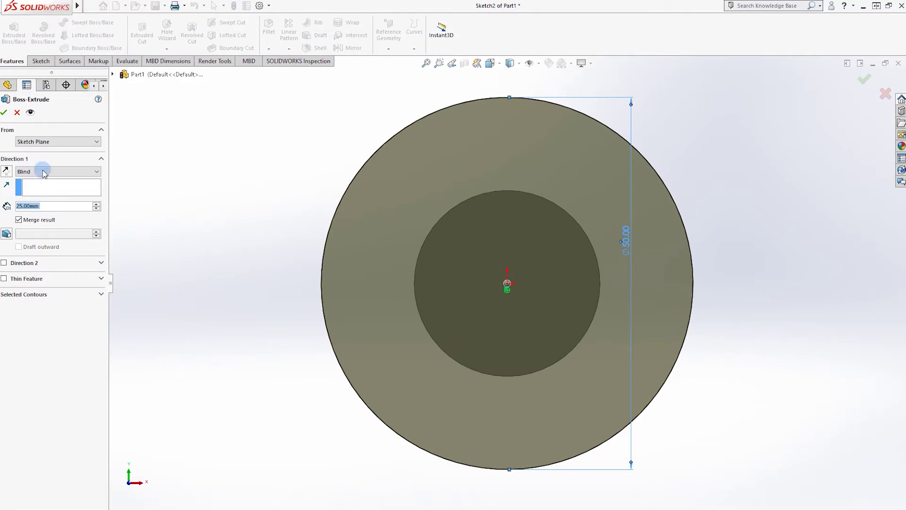
left_click(4, 112)
Start a sketch on the disc's front face and draw a circle about 5.5 mm in radius centred on the origin.
right_click(494, 254)
left_click(523, 243)
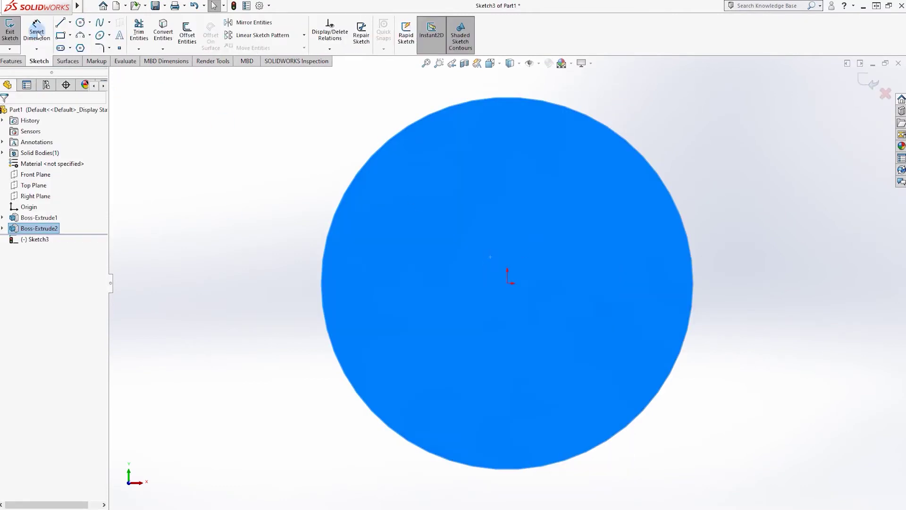
left_click(80, 22)
left_click(507, 283)
left_click(542, 263)
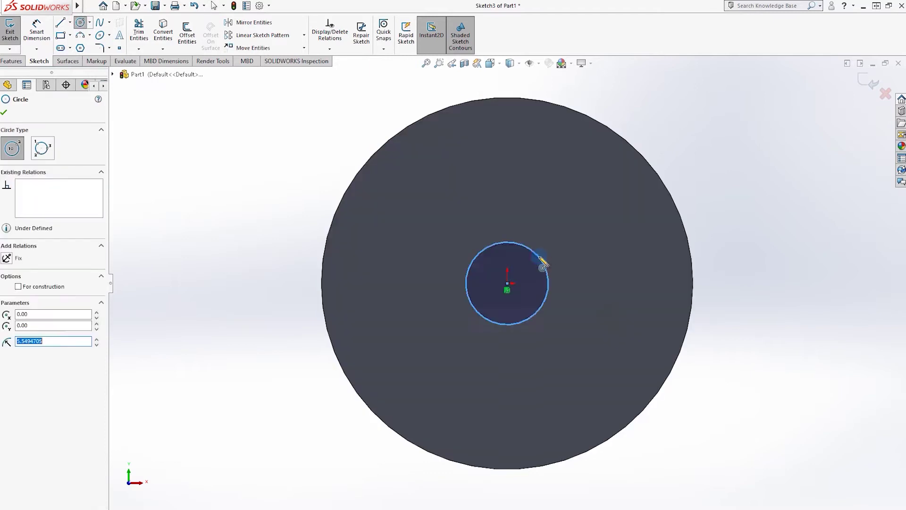
Set the small central circle's diameter to 12 mm and extrude it as a blind boss merged with the disc.
key("d")
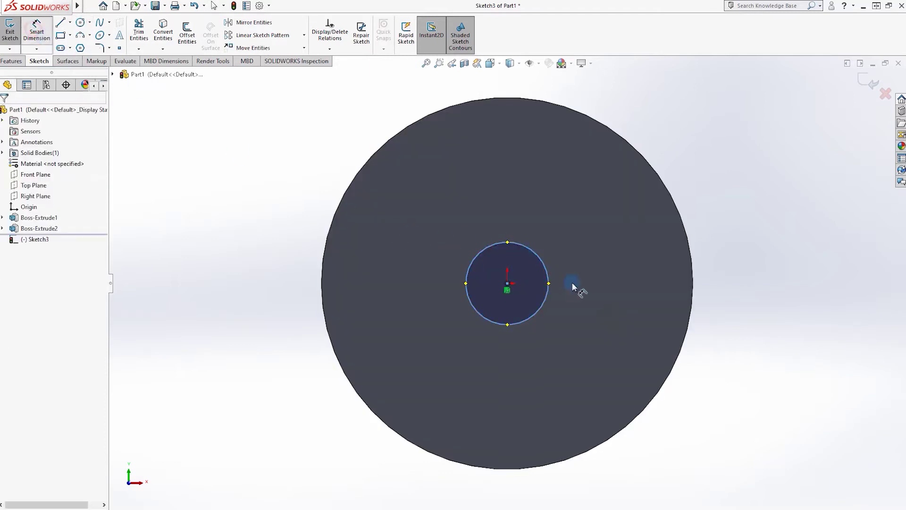
left_click(548, 273)
left_click(588, 272)
type("12")
key("Return")
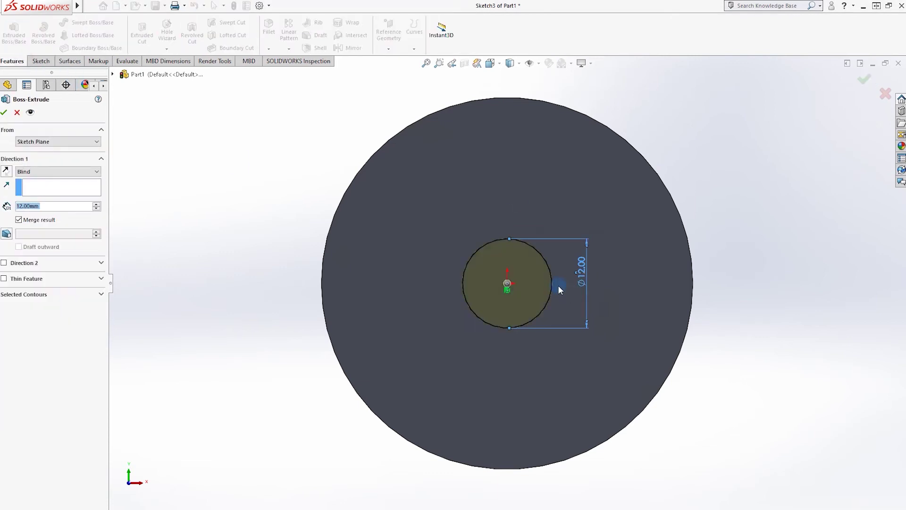
left_click(4, 112)
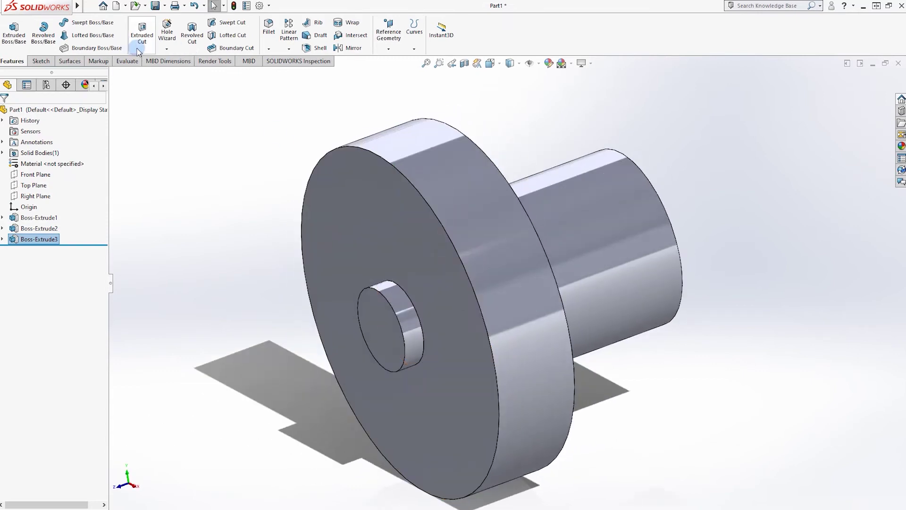
Chamfer the front outer edges of the large disc and the small central boss by 1 mm at 45 degrees.
left_click(268, 49)
left_click(278, 71)
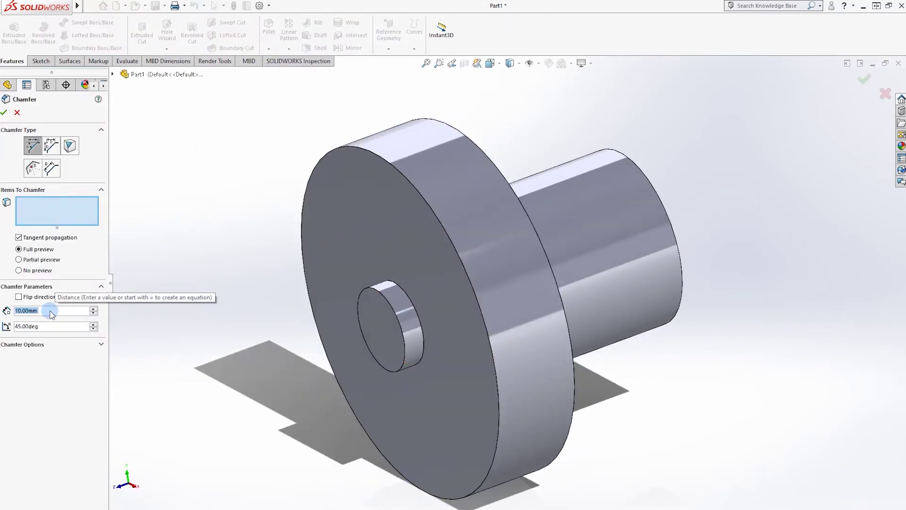
type("1")
left_click(491, 346)
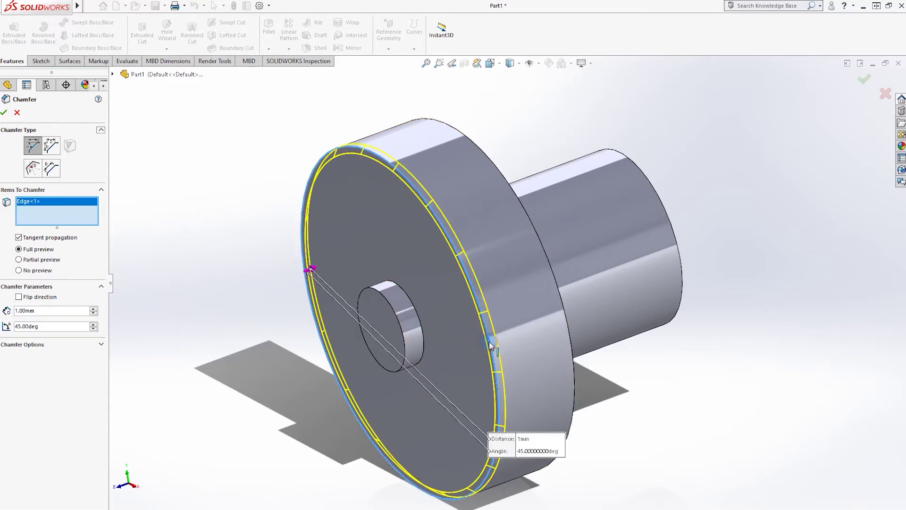
left_click(396, 323)
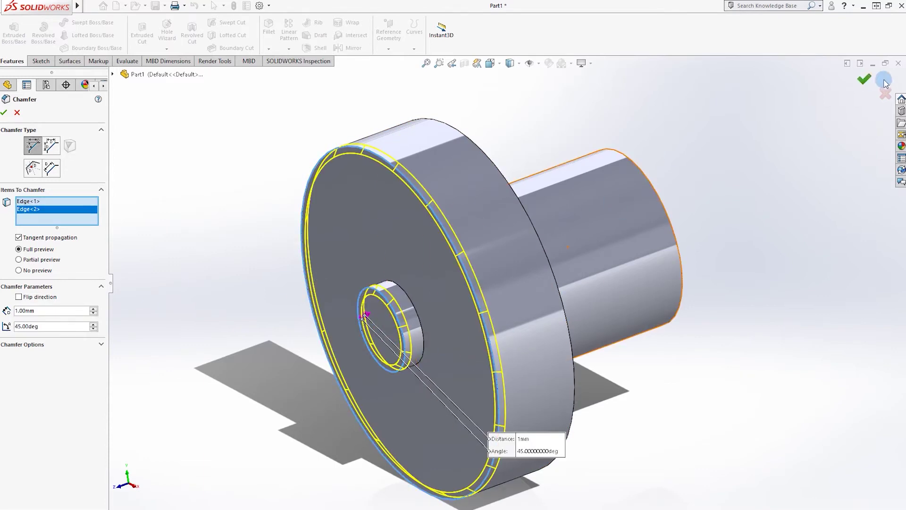
scroll(522, 147, "up", 1)
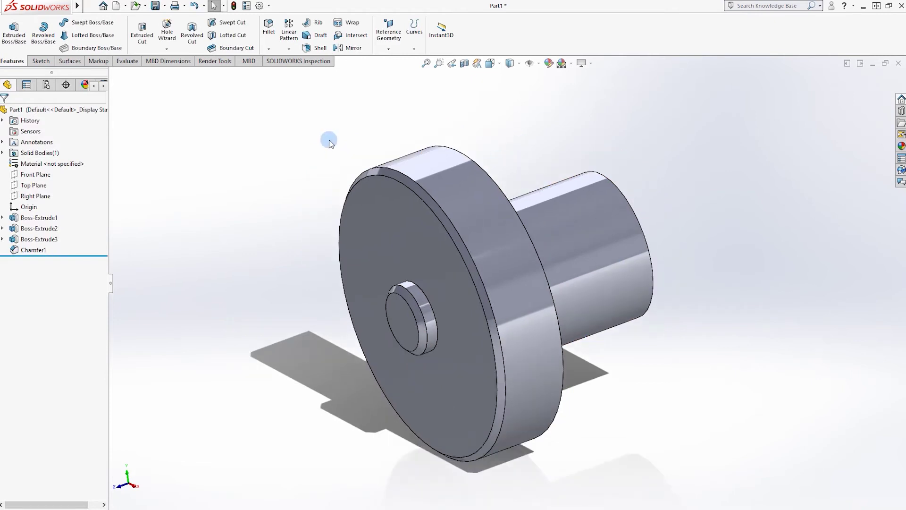
Start a sketch on the disc's front face and draw a vertical centreline from the origin past the disc's upper edge.
right_click(383, 217)
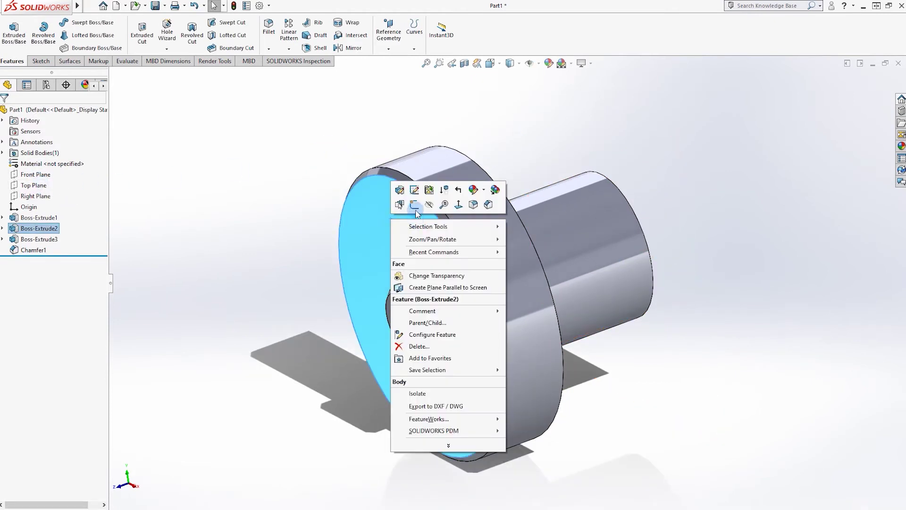
left_click(415, 205)
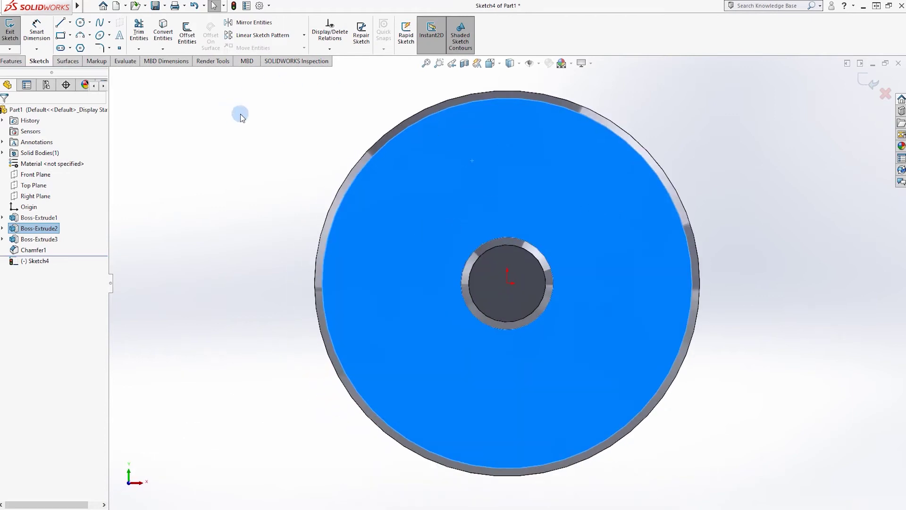
left_click(70, 22)
left_click(82, 31)
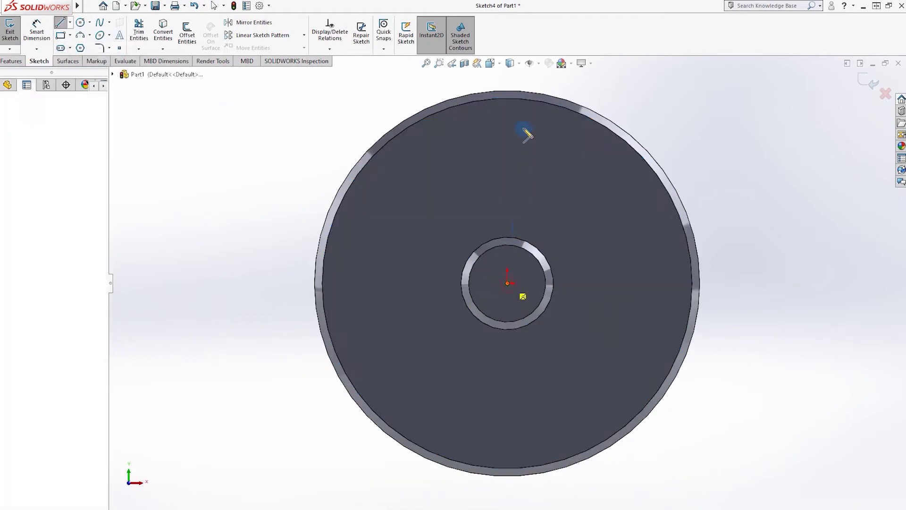
left_click(508, 81)
key("Escape")
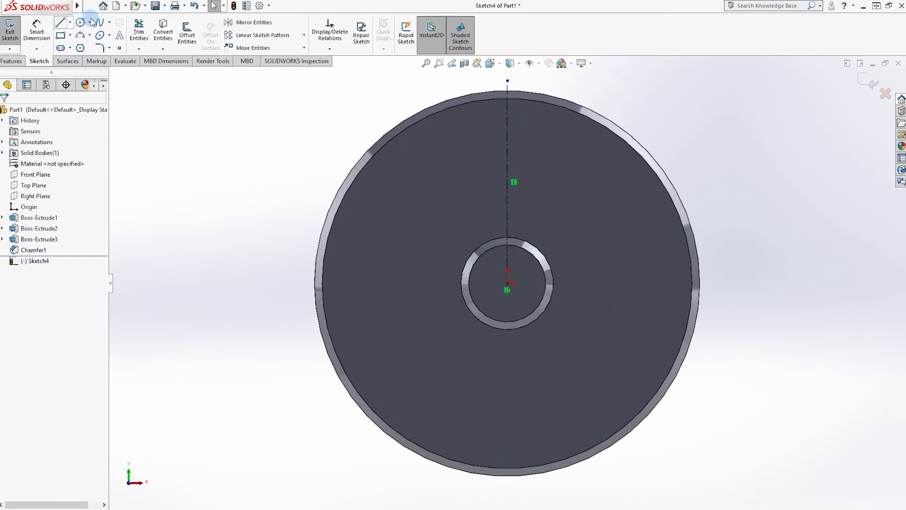
Sketch a circle centred on the centreline near the disc's upper edge and set its diameter to 3 mm.
left_click(81, 23)
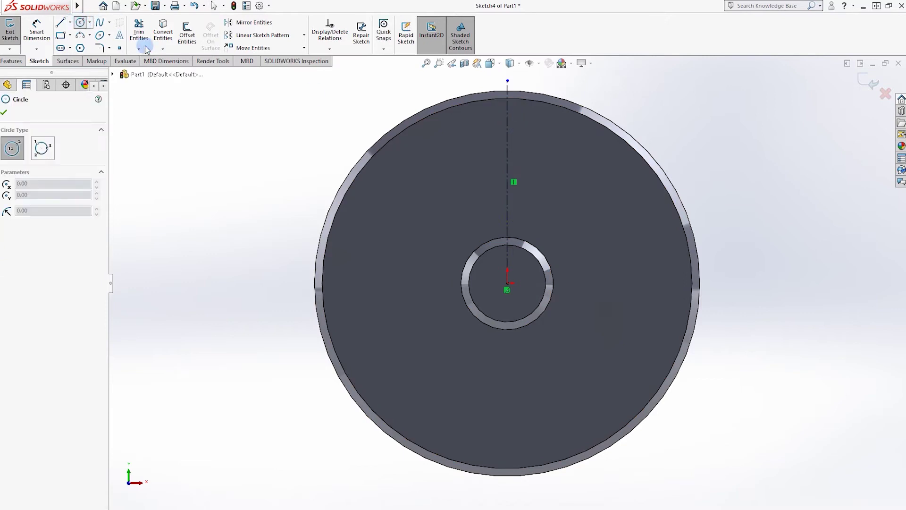
left_click(507, 126)
left_click(515, 128)
left_click(42, 30)
left_click(514, 122)
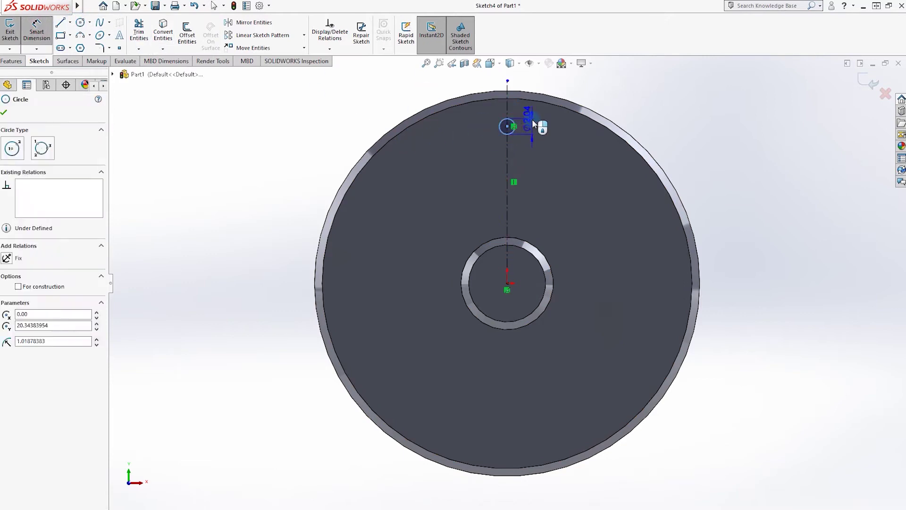
left_click(533, 120)
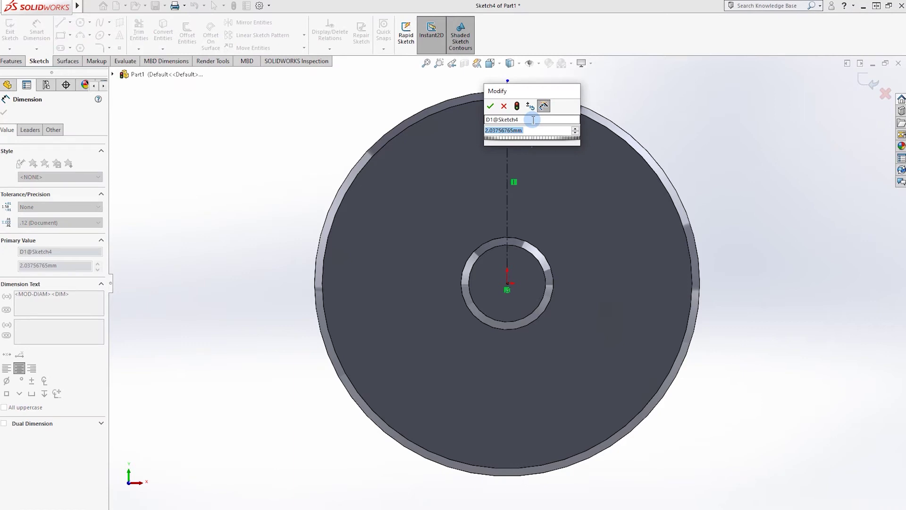
type("3")
key("Return")
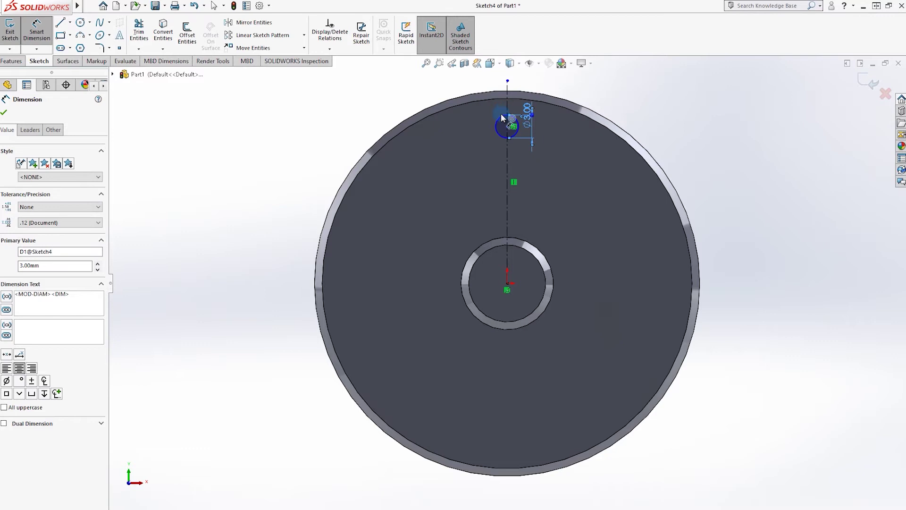
left_click(664, 142)
Dimension the vertical distance between the 3 mm circle and the origin, entering 40 mm.
scroll(507, 126, "down", 6)
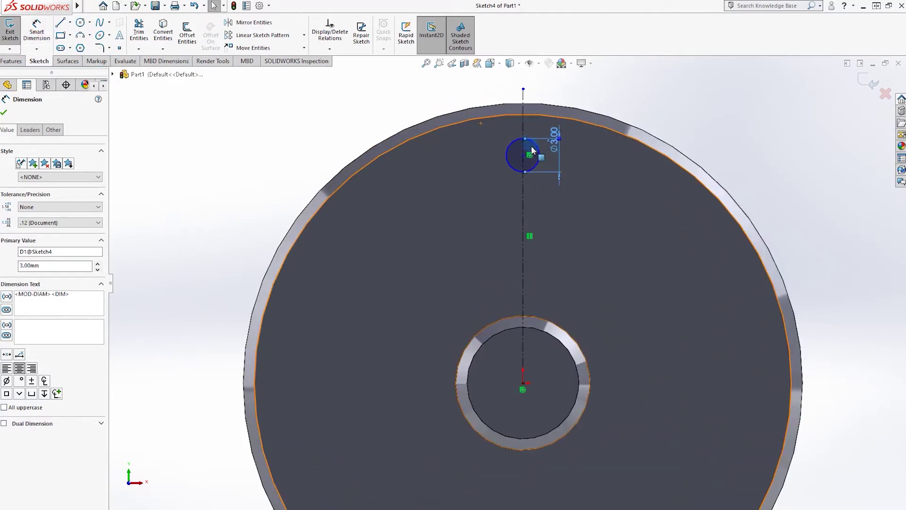
scroll(500, 229, "up", 1)
left_click(36, 31)
scroll(525, 274, "up", 5)
left_click(524, 273)
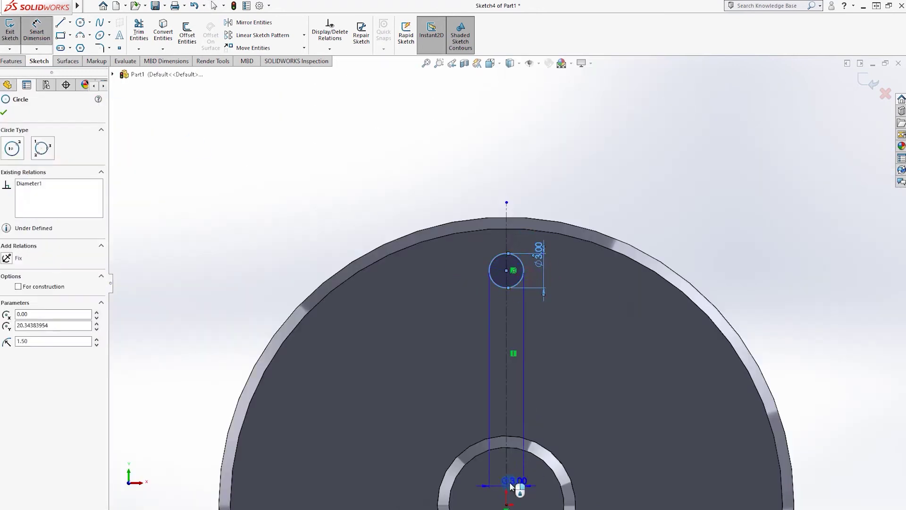
scroll(503, 478, "up", 3)
scroll(502, 478, "down", 2)
left_click(512, 359)
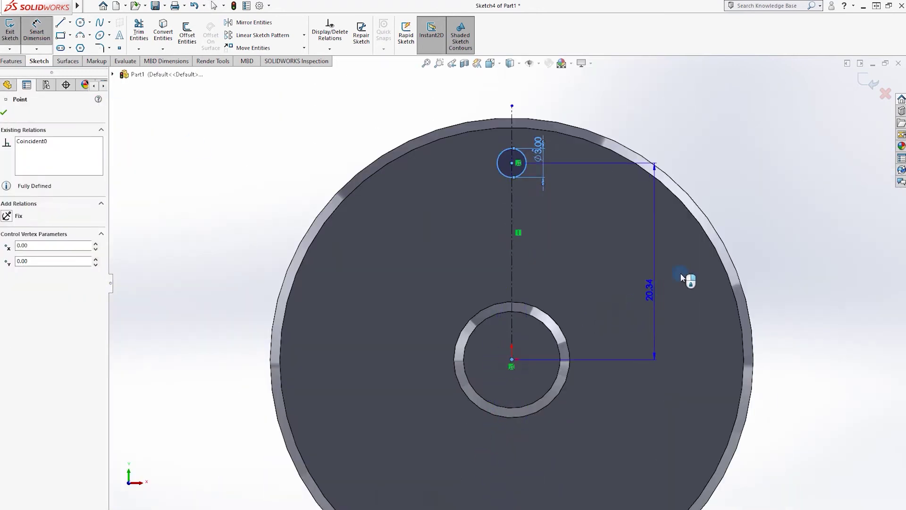
left_click(784, 244)
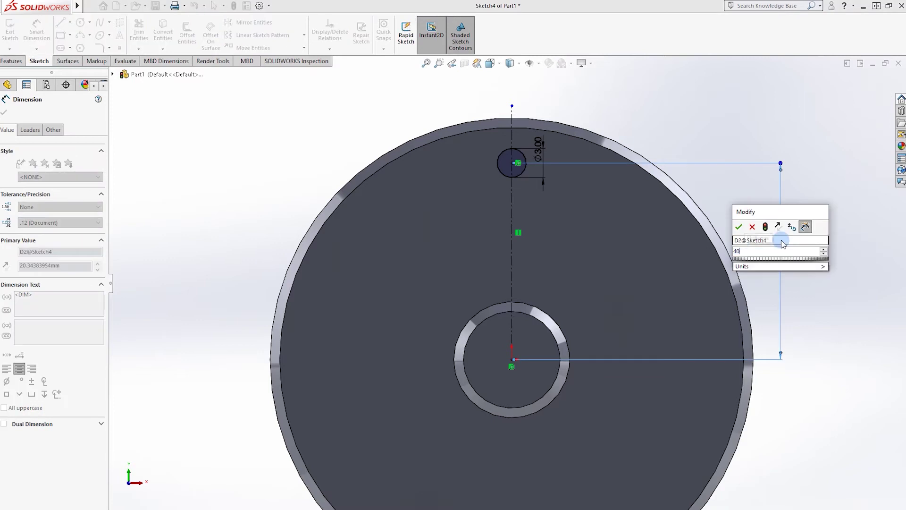
key("Return")
Set the vertical distance between the 3 mm circle's centre and the origin to 20 mm.
scroll(684, 246, "up", 4)
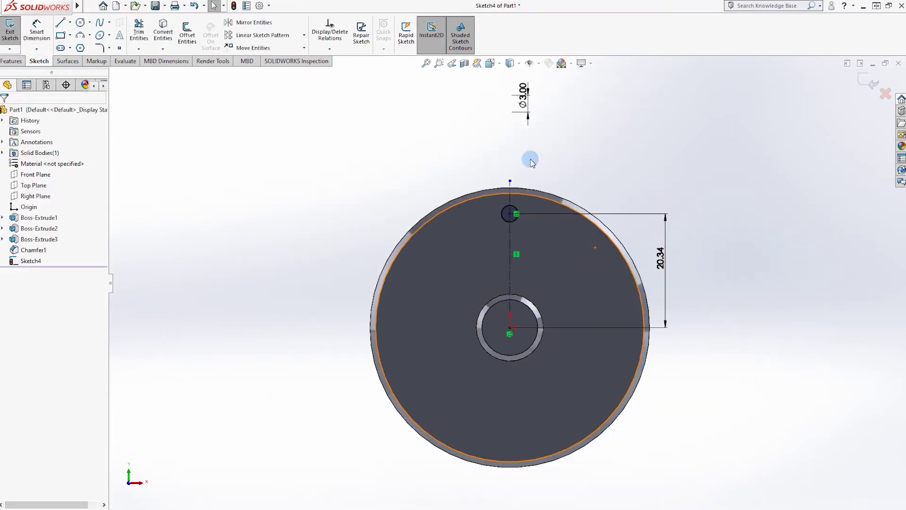
double_click(656, 260)
type("20")
key("Return")
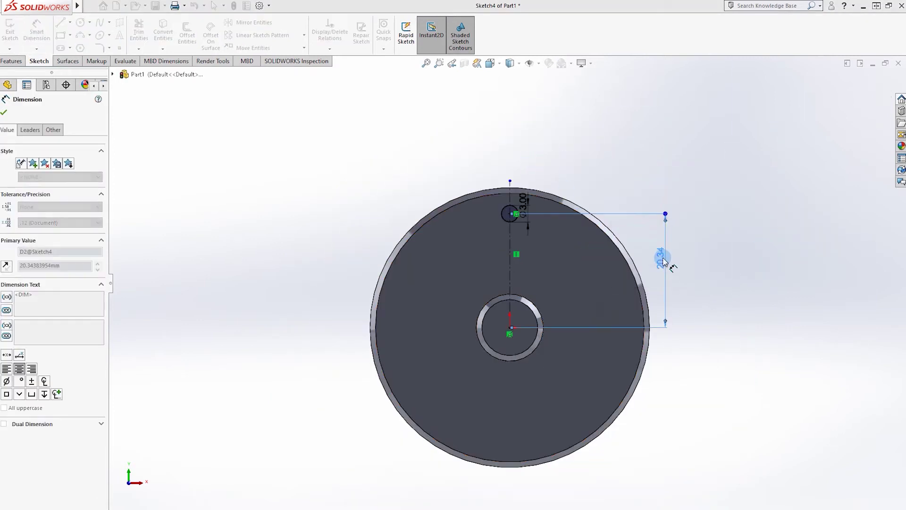
scroll(550, 248, "down", 2)
left_click(581, 188)
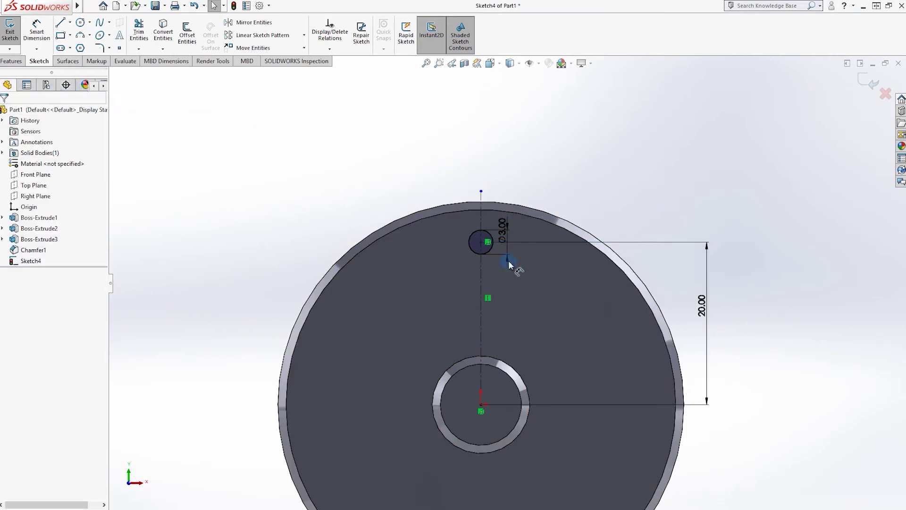
Draw a circle from the origin through the 3 mm circle's centre, with a 20 mm radius, and make it construction geometry.
left_click(89, 23)
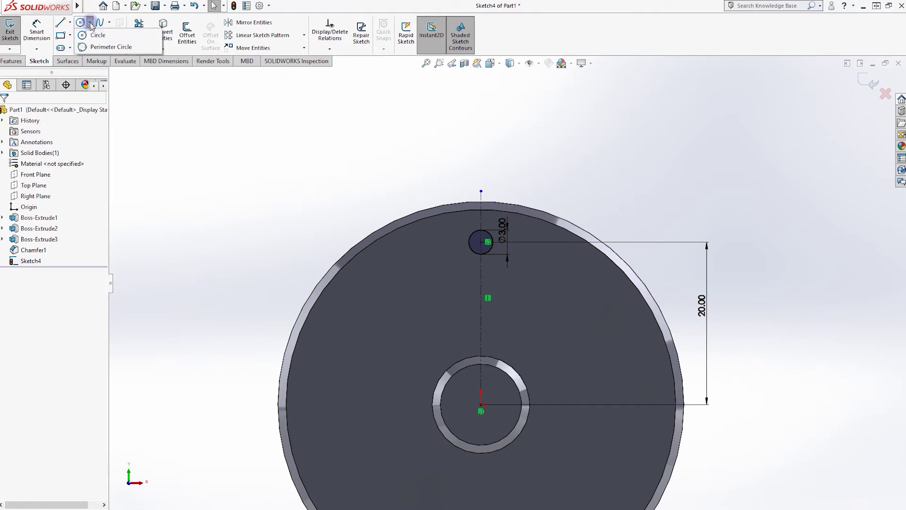
left_click(98, 35)
left_click(481, 405)
left_click(481, 243)
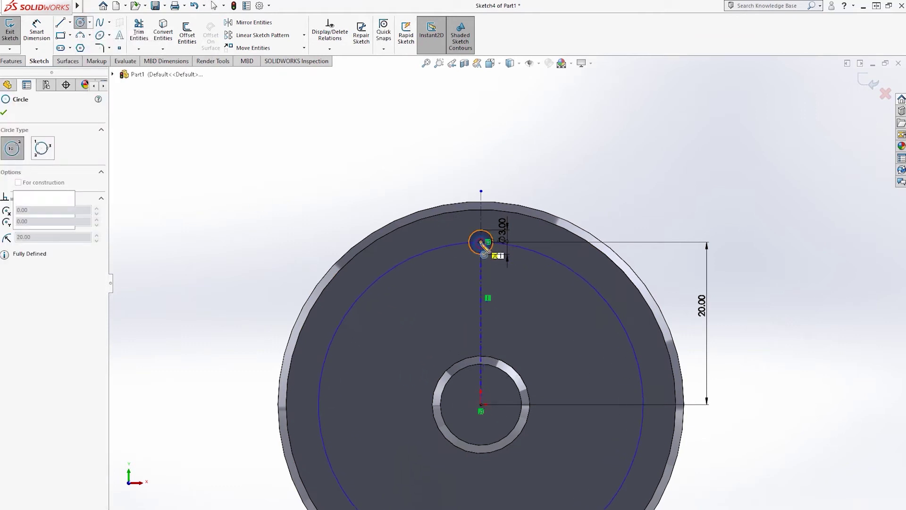
key("Escape")
left_click(403, 264)
left_click(19, 244)
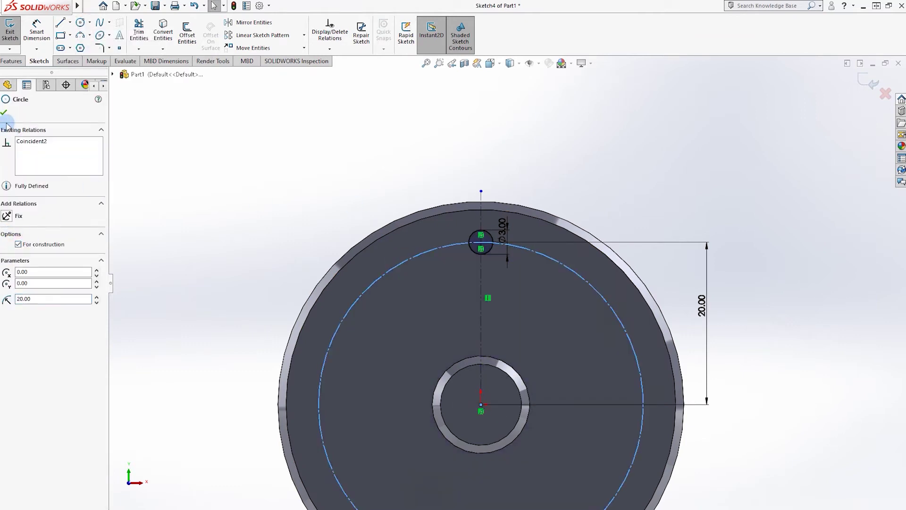
left_click(5, 113)
Sketch a second small circle about 3.9 mm in diameter centred on the construction circle, at the disc's upper left.
scroll(511, 343, "up", 2)
scroll(512, 341, "down", 2)
left_click(80, 22)
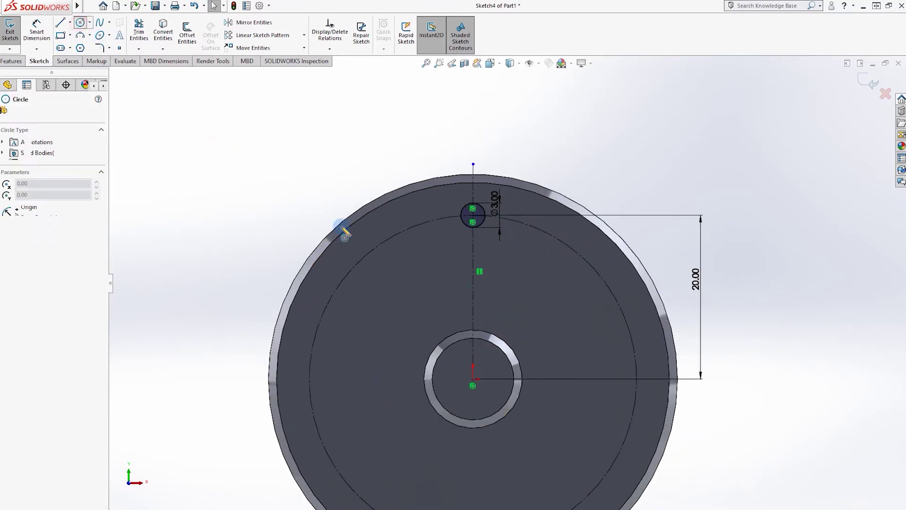
left_click(334, 293)
left_click(344, 282)
key("Escape")
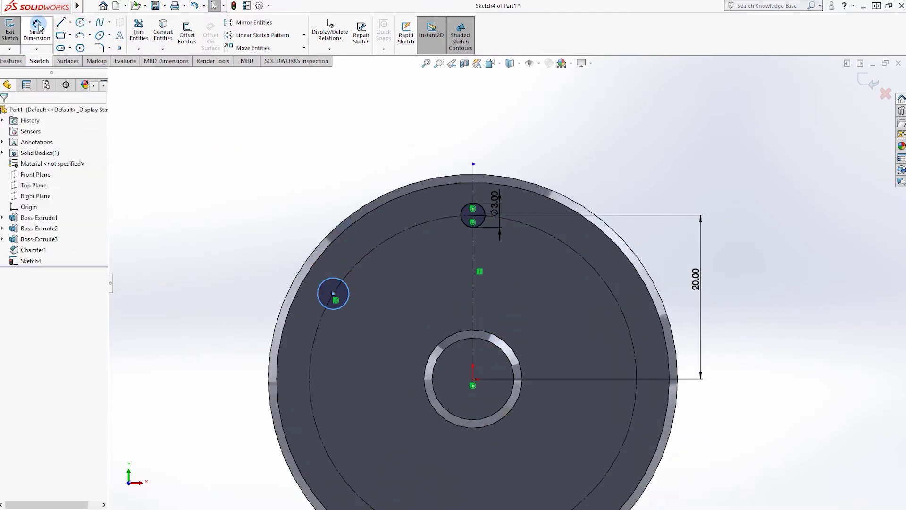
Set the diameter of the second small circle on the construction circle to 3 mm.
left_click(37, 32)
left_click(336, 278)
left_click(258, 237)
type("3")
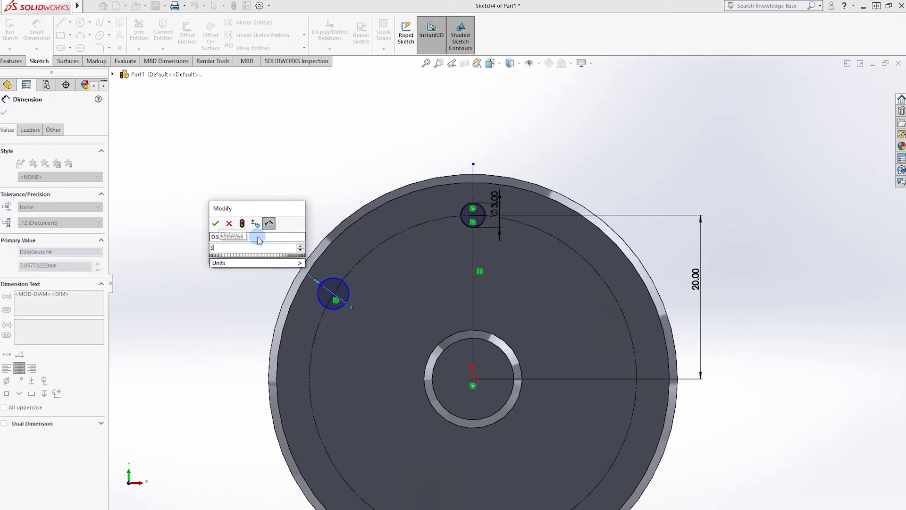
key("Return")
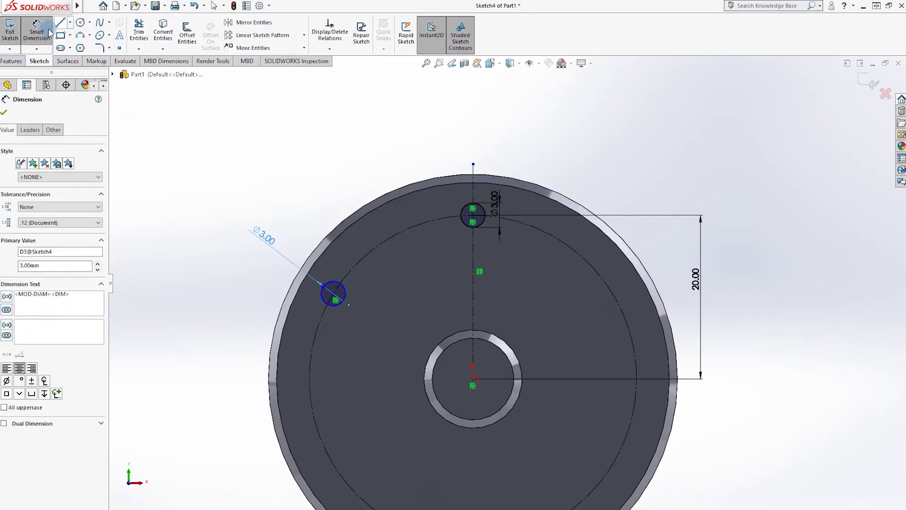
Set the vertical distance between the second small circle's centre and the origin to 12 mm.
left_click(345, 298)
left_click(231, 338)
type("12")
key("Return")
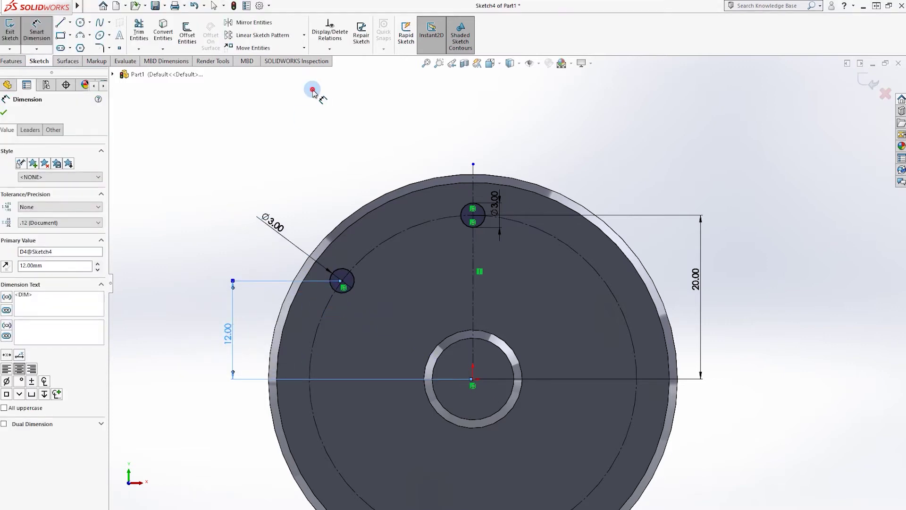
left_click(313, 93)
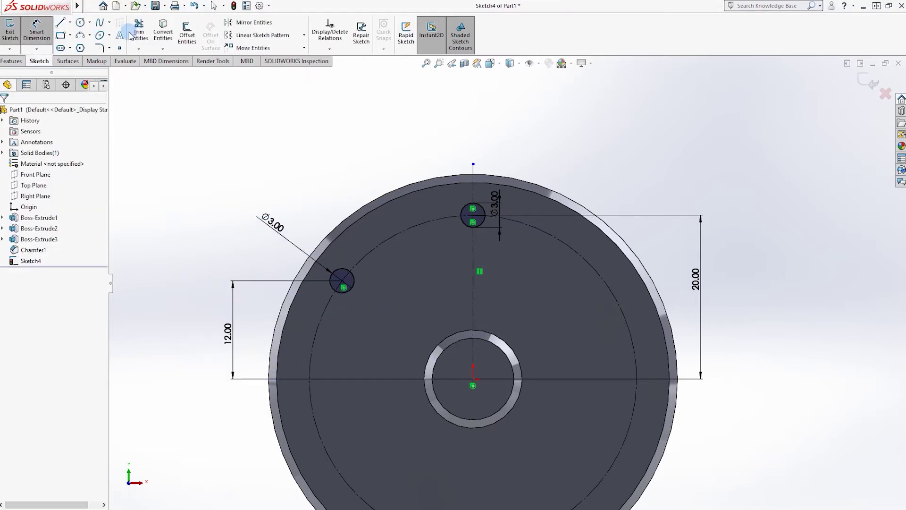
Mirror the second 3 mm circle about the vertical centreline to the other side of the disc.
left_click(254, 23)
left_click(352, 286)
left_click(53, 234)
left_click(472, 254)
left_click(862, 75)
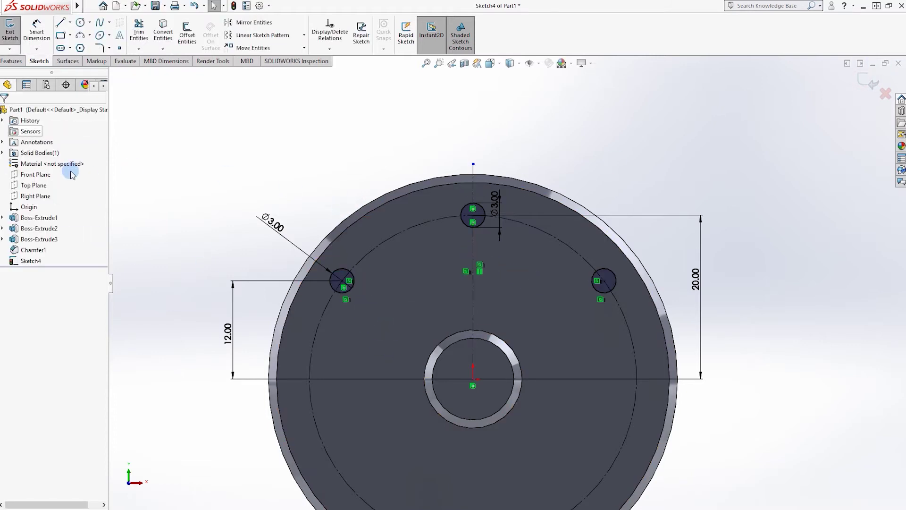
Cut the three 3 mm circles through the part with Extruded Cut set to Through All.
left_click(12, 60)
left_click(141, 33)
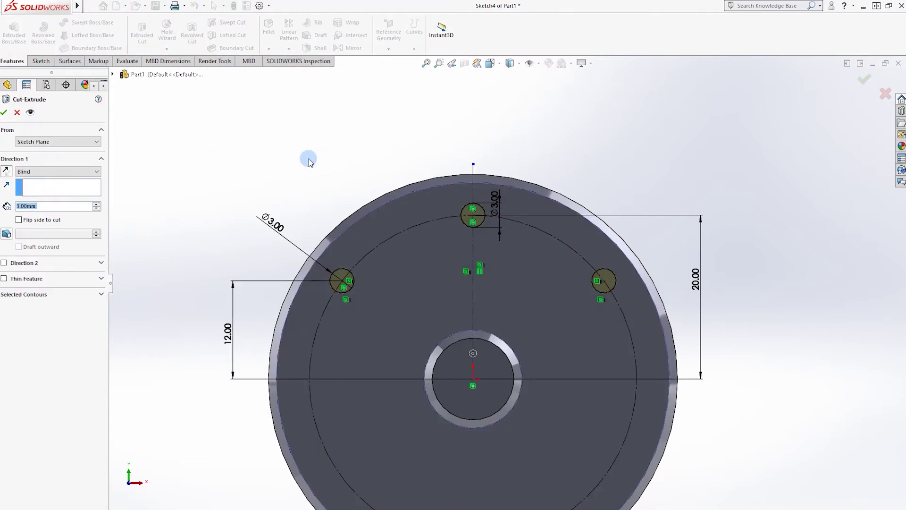
left_click(52, 171)
left_click(70, 189)
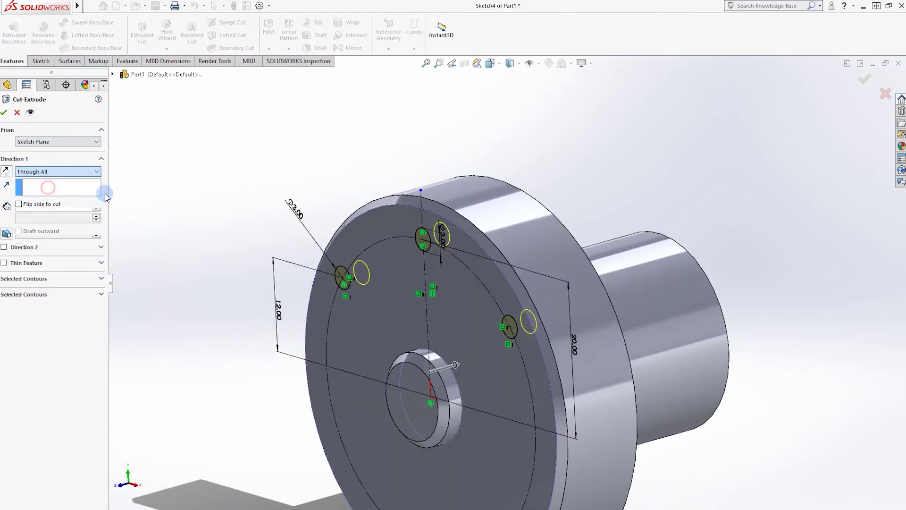
left_click(852, 82)
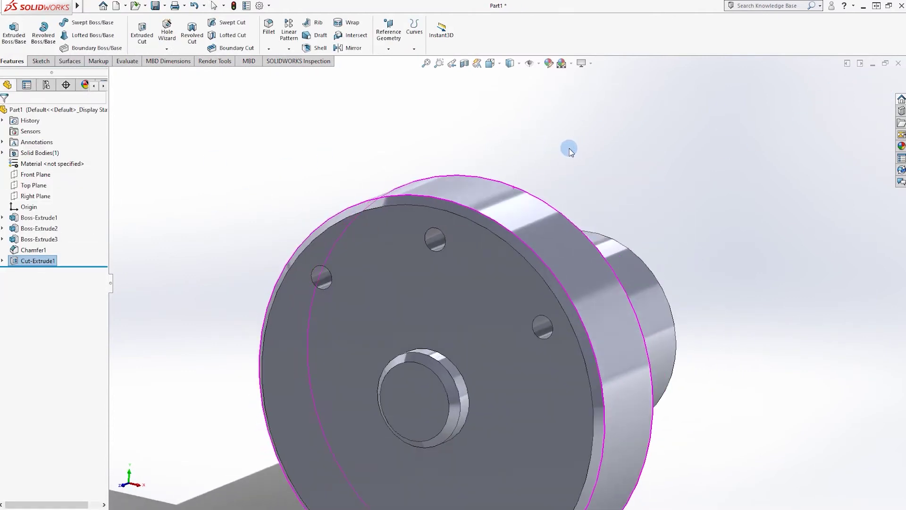
Apply the carbon steel appearance to the whole part and set its colour to blue.
left_click(764, 94)
left_click(774, 113)
left_click(810, 103)
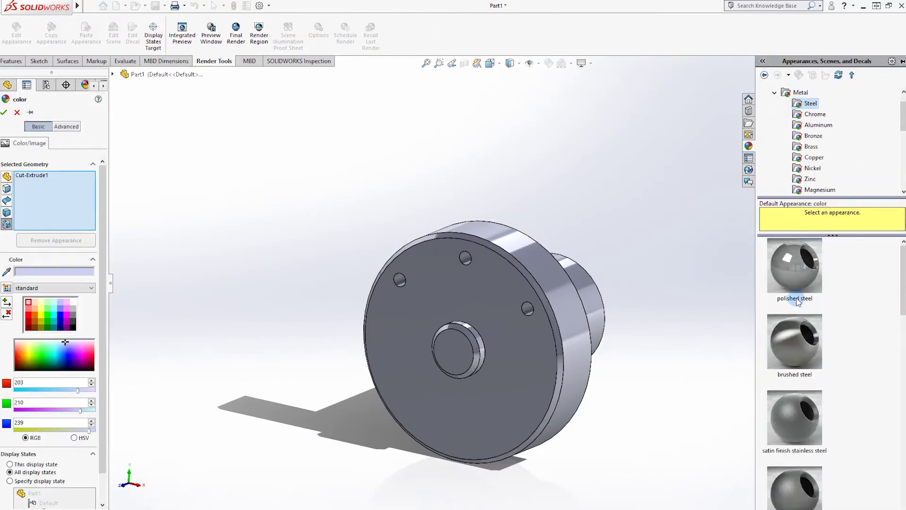
scroll(801, 284, "down", 3)
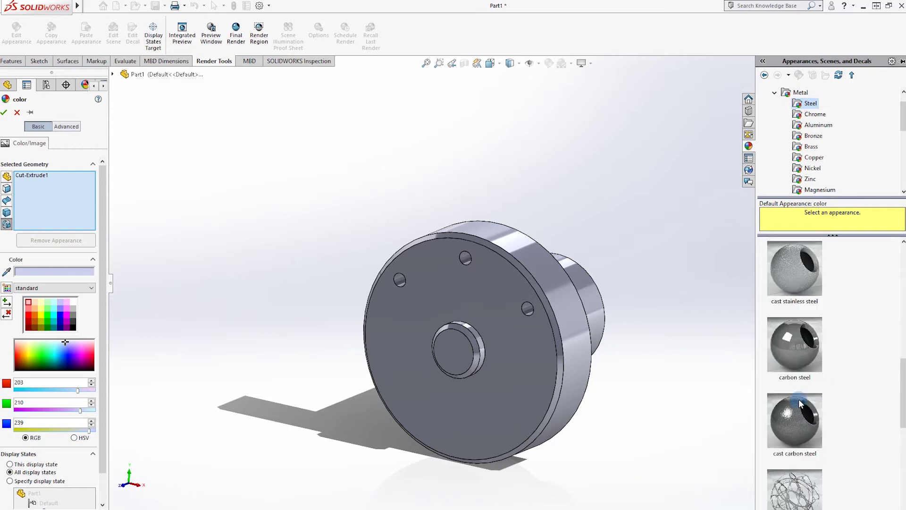
left_click_drag(799, 352, 466, 257)
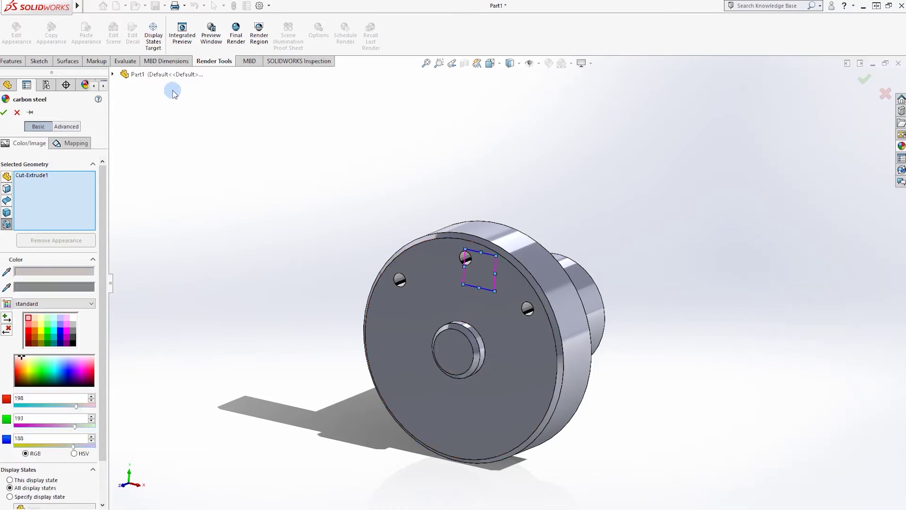
left_click(138, 74)
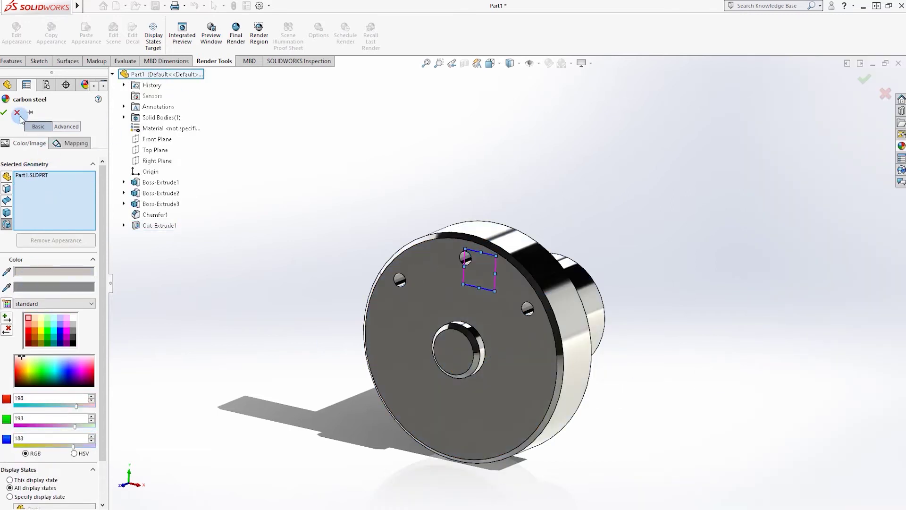
left_click(4, 112)
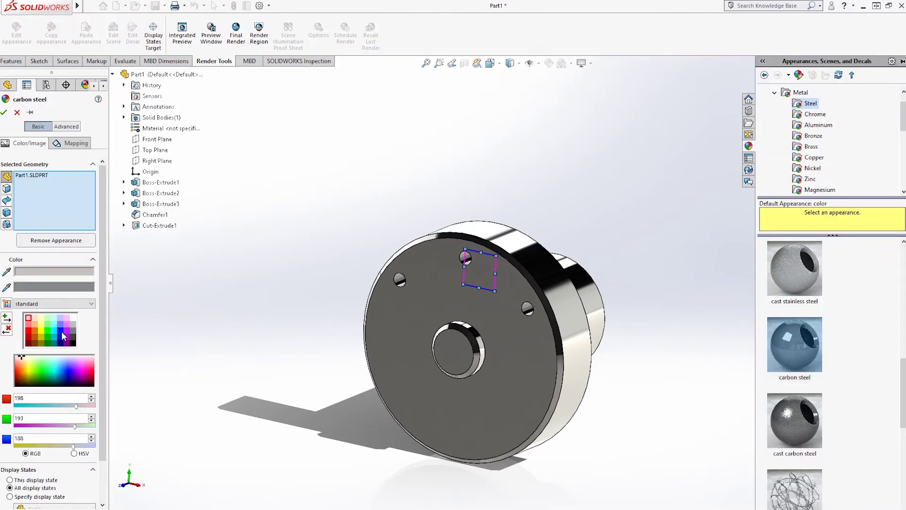
left_click(60, 331)
left_click(4, 112)
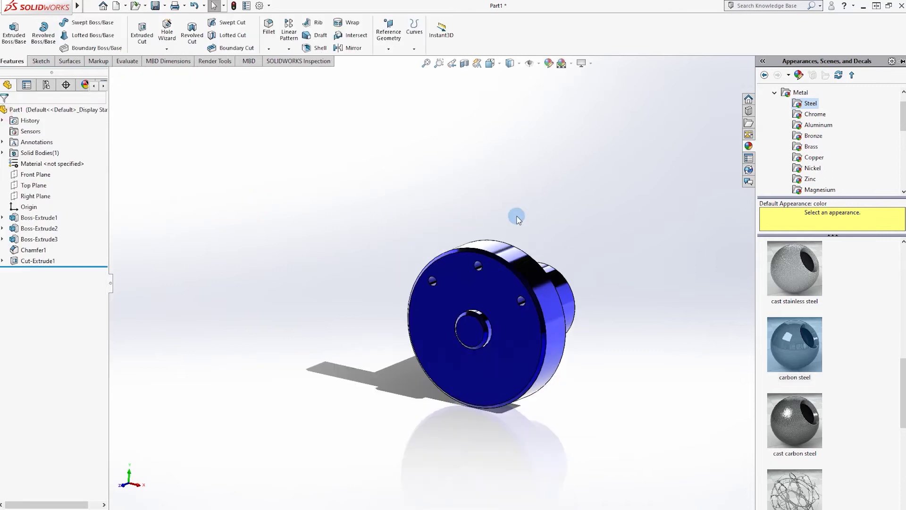
Save the part as 101 in the PART folder.
middle_click_drag(561, 259, 743, 277)
key("ctrl+7")
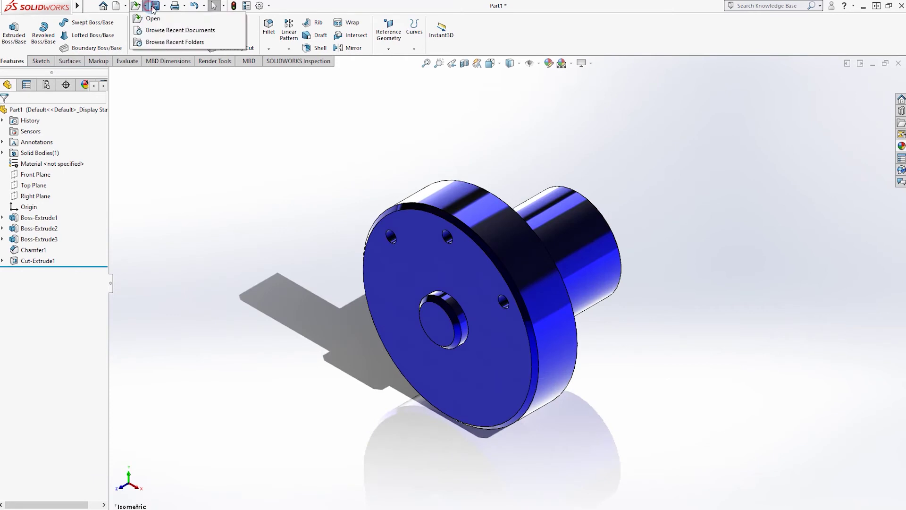
left_click(156, 6)
scroll(546, 376, "down", 8)
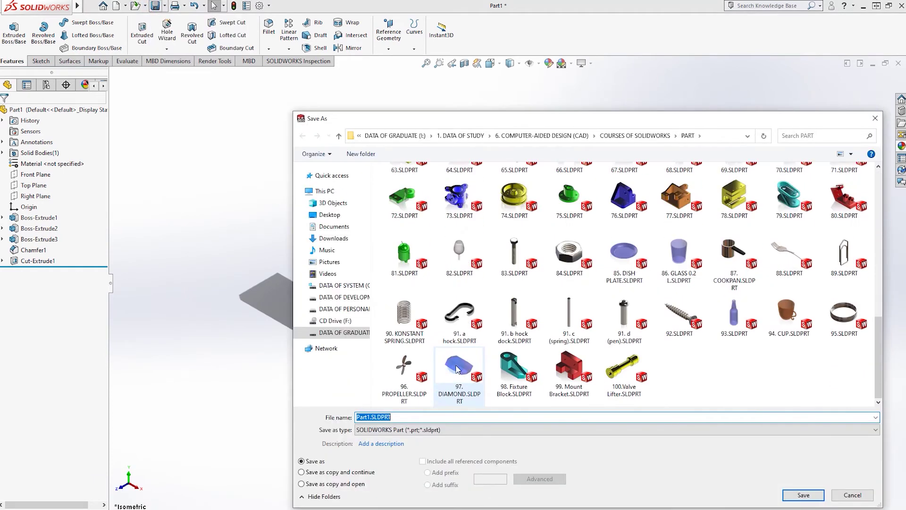
type("101")
key("Return")
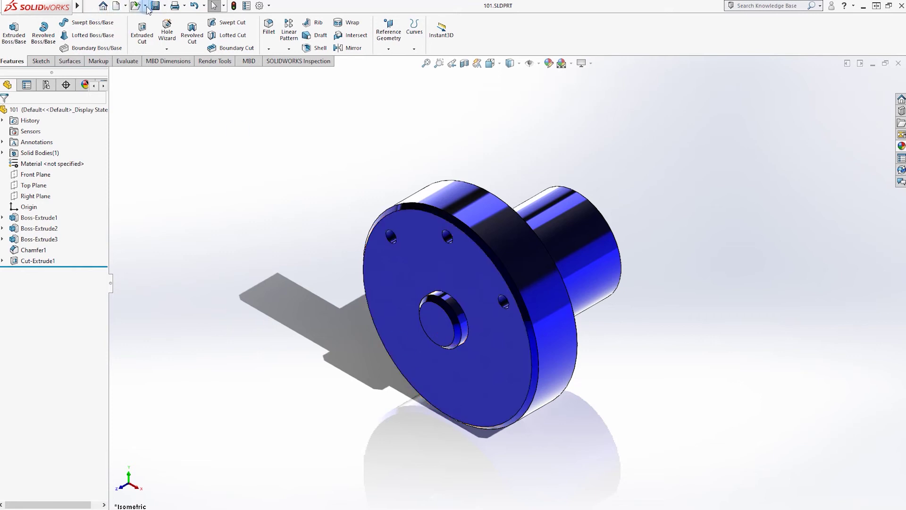
Create a drawing from the part with the custom sheet format stored in Documents > ETIKET > SCHOOL.
left_click(146, 7)
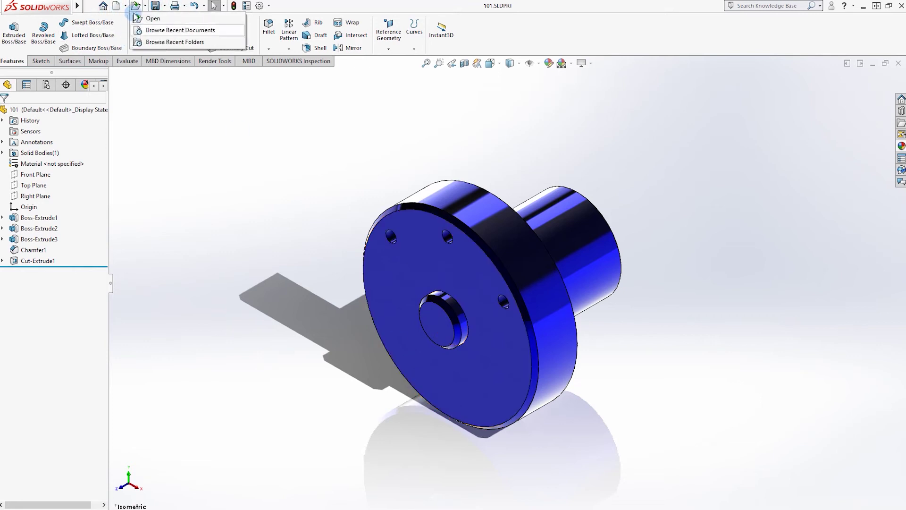
left_click(126, 31)
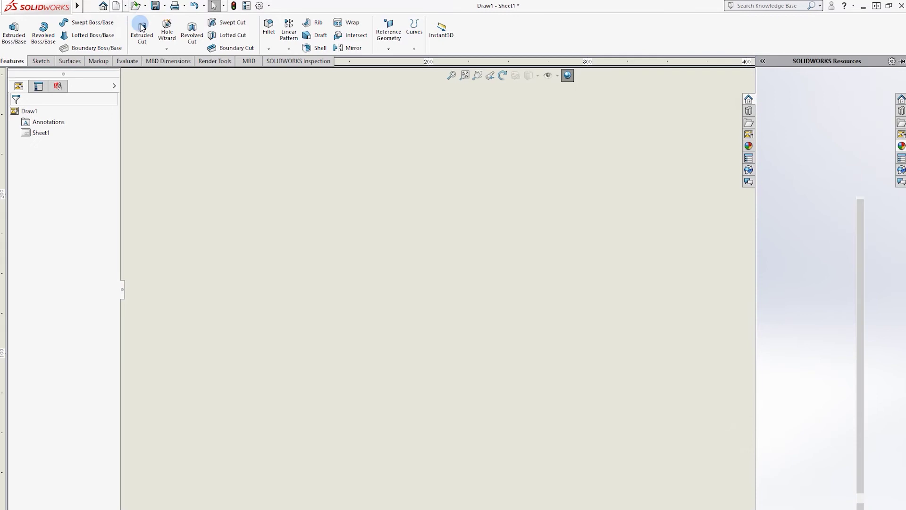
left_click(425, 285)
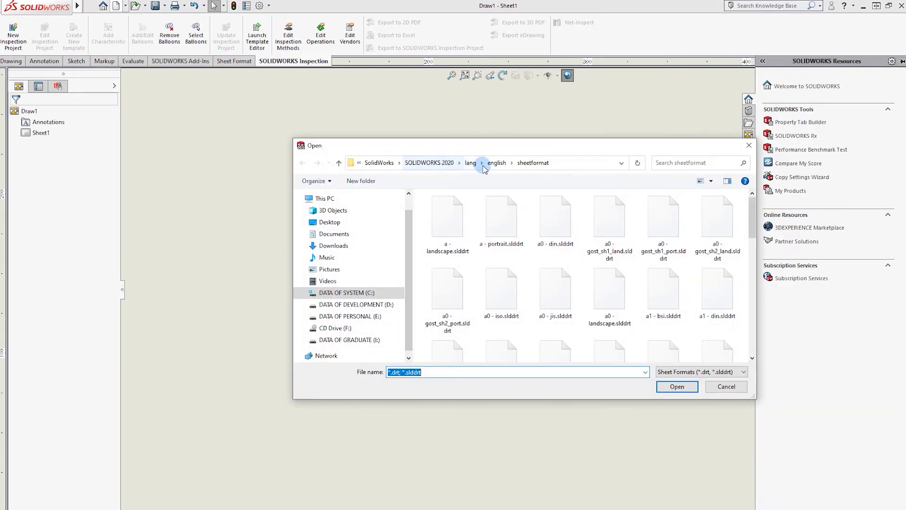
left_click(334, 234)
double_click(442, 261)
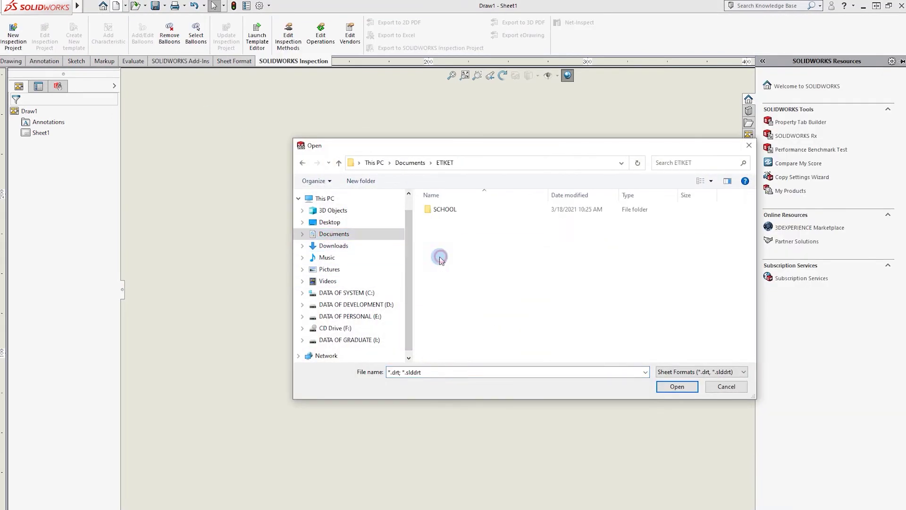
double_click(451, 209)
left_click(450, 232)
left_click(677, 387)
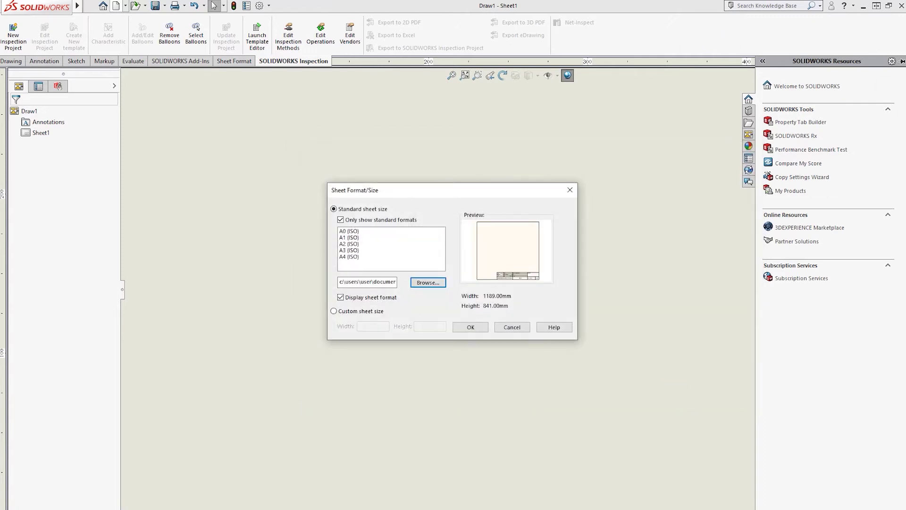
left_click(470, 329)
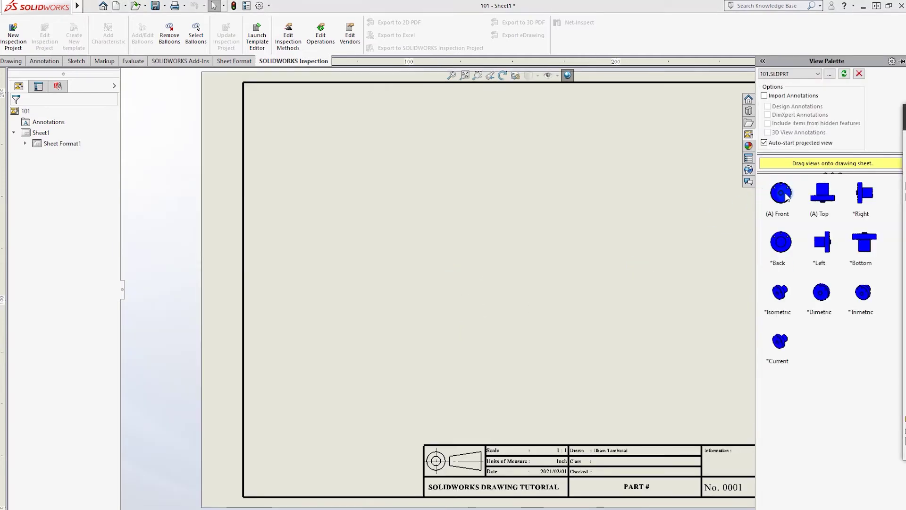
Place the part's front view on the drawing sheet and a projected top view above it with a custom scale of 1:1.
mouse_move(787, 195)
left_mouse_down()
mouse_move(404, 253)
mouse_move(364, 324)
mouse_move(436, 293)
mouse_move(364, 324)
mouse_move(388, 314)
left_mouse_up()
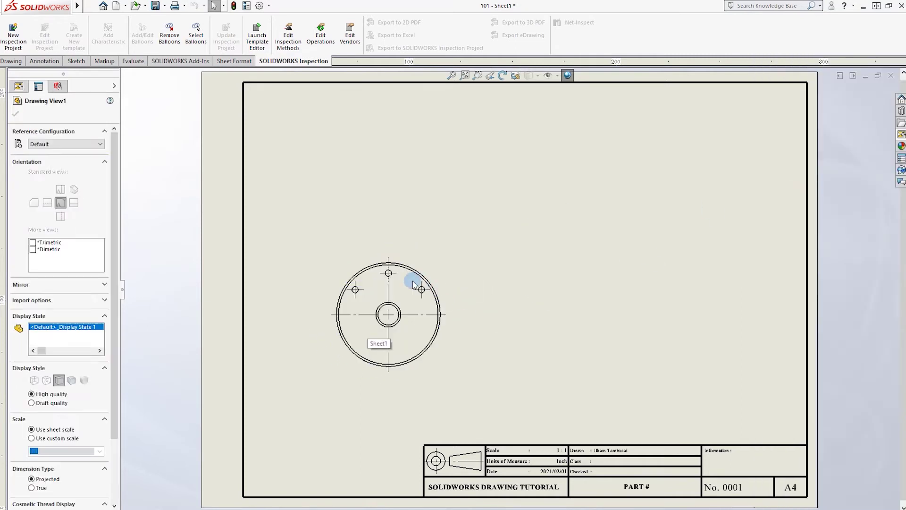
scroll(65, 415, "down", 3)
left_click(28, 378)
left_click(37, 390)
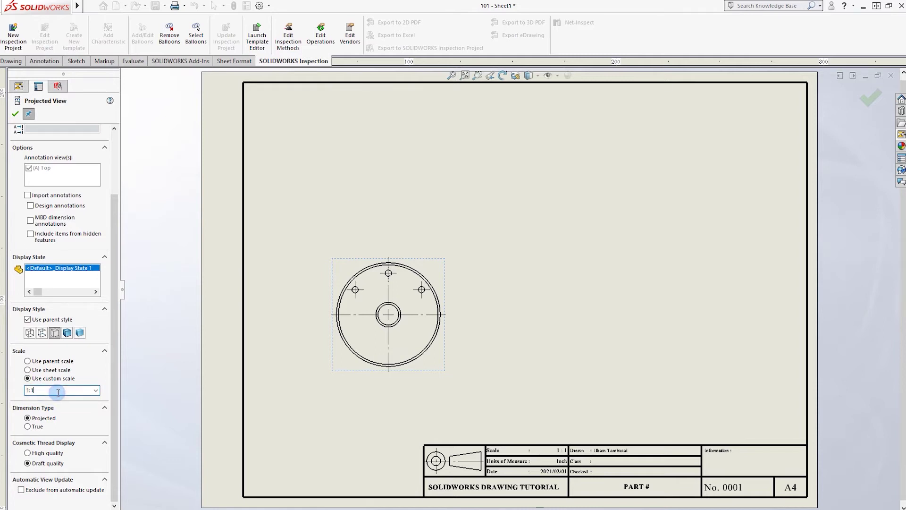
left_click(445, 178)
key("Escape")
Set the front view's custom scale to 2:1.
left_click(364, 258)
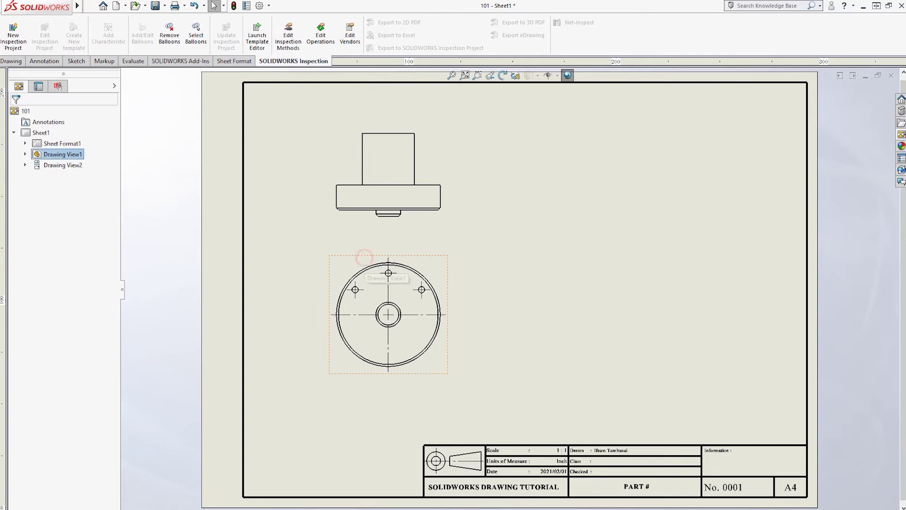
left_click(34, 361)
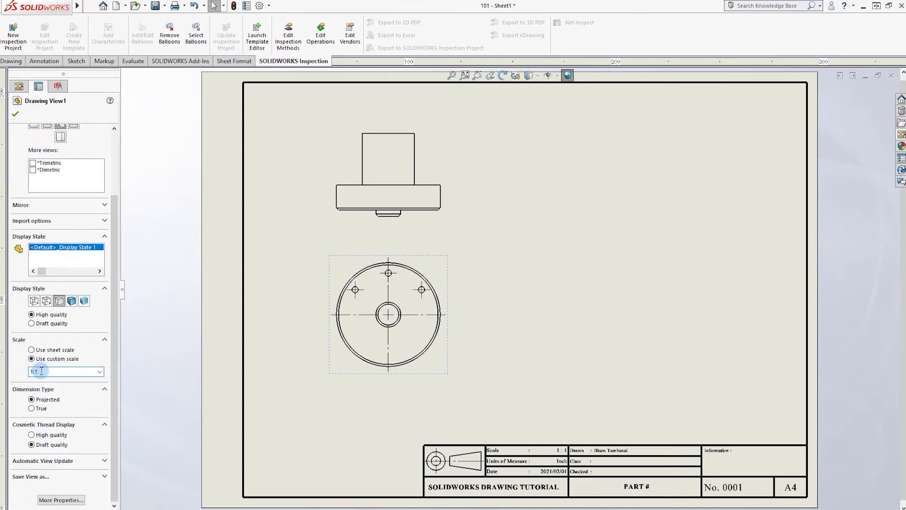
type("1:2")
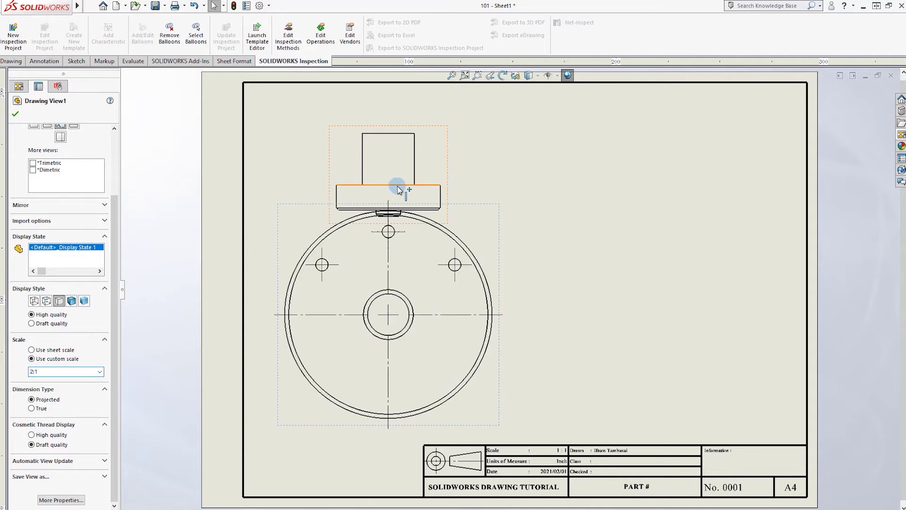
Delete the projected top view above the front view.
left_click(444, 171)
key("Delete")
left_click(519, 176)
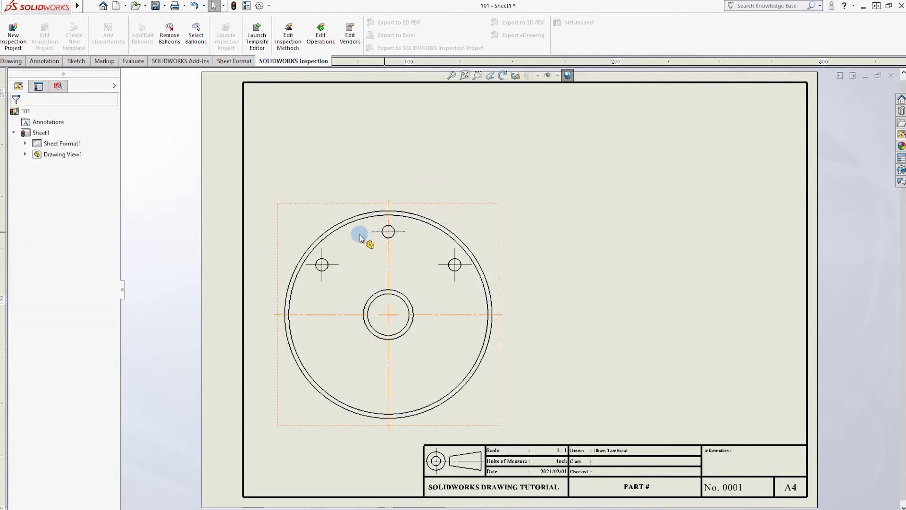
Create section view A-A with a vertical cutting line through the front view's centre and place it to the right.
left_click(12, 62)
left_click(85, 34)
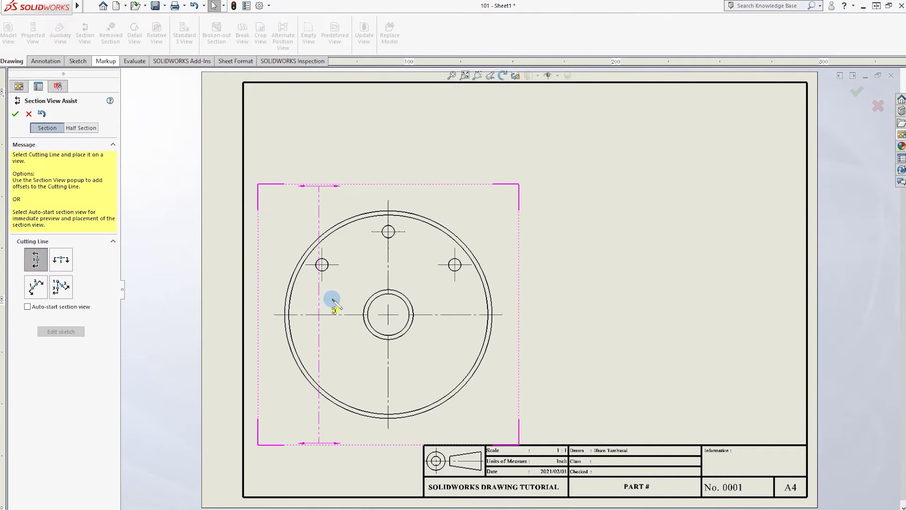
left_click(389, 315)
left_click(357, 333)
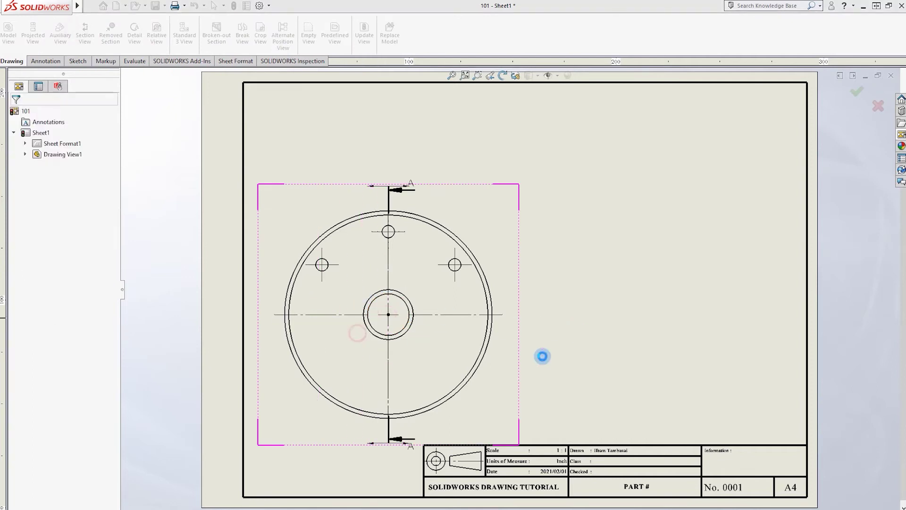
left_click(650, 340)
scroll(461, 290, "up", 1)
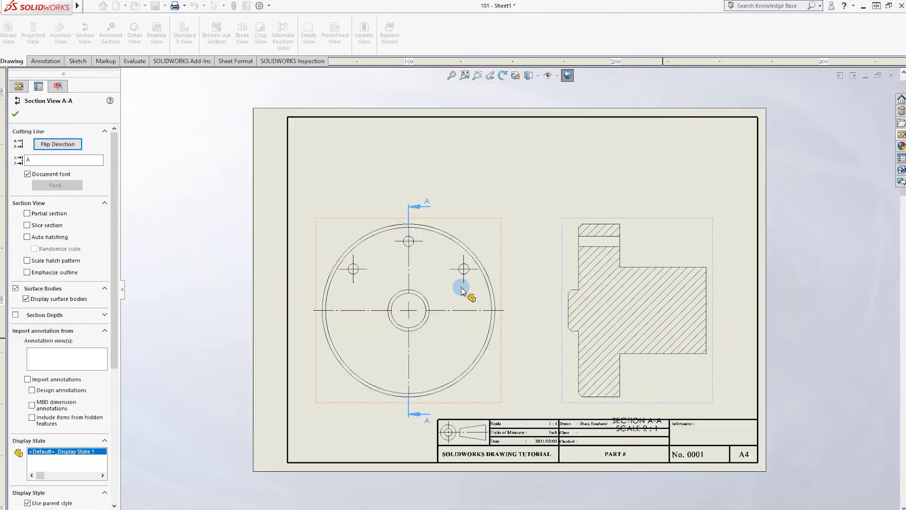
Shift the front view slightly left and move the section A-A label clear of the title block, beside the section's lower right.
left_click_drag(460, 401, 438, 406)
left_click(542, 390)
left_click_drag(643, 429, 734, 399)
Change the front view's display style to hidden lines visible.
left_click(402, 240)
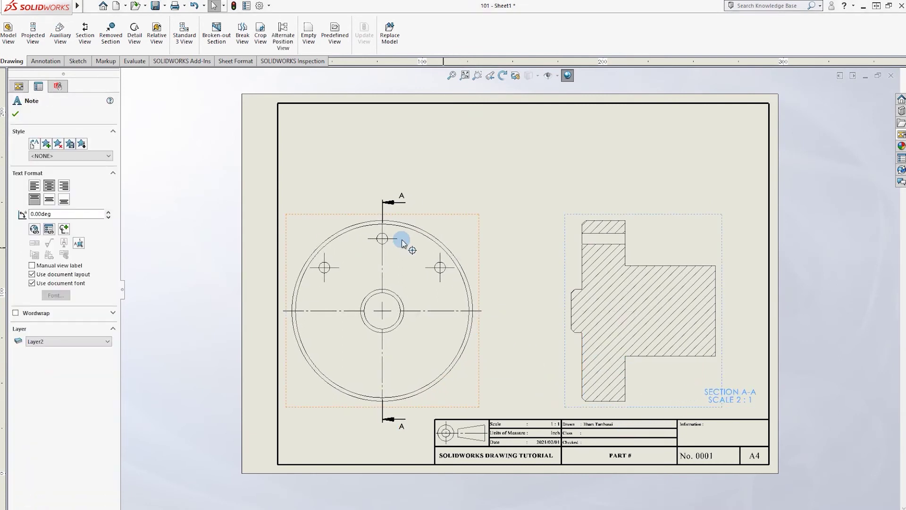
left_click(486, 197)
Draw a construction circle of 20 mm radius from the front view's centre through the top hole's centre.
left_click(46, 62)
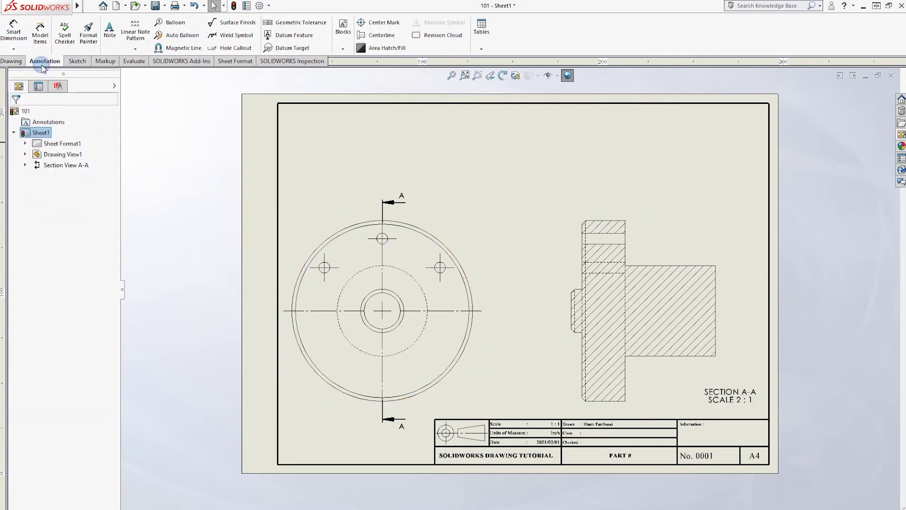
left_click(69, 58)
left_click(56, 23)
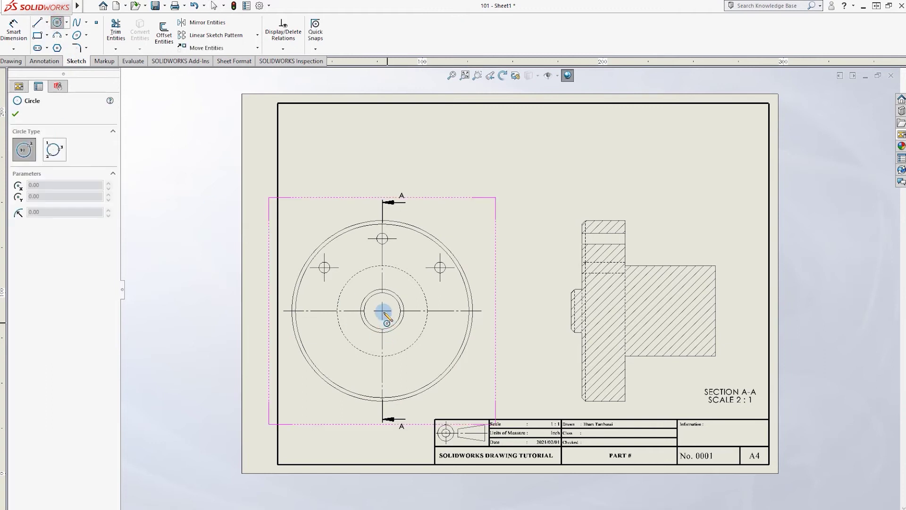
left_click(382, 311)
left_click(383, 238)
left_click(31, 303)
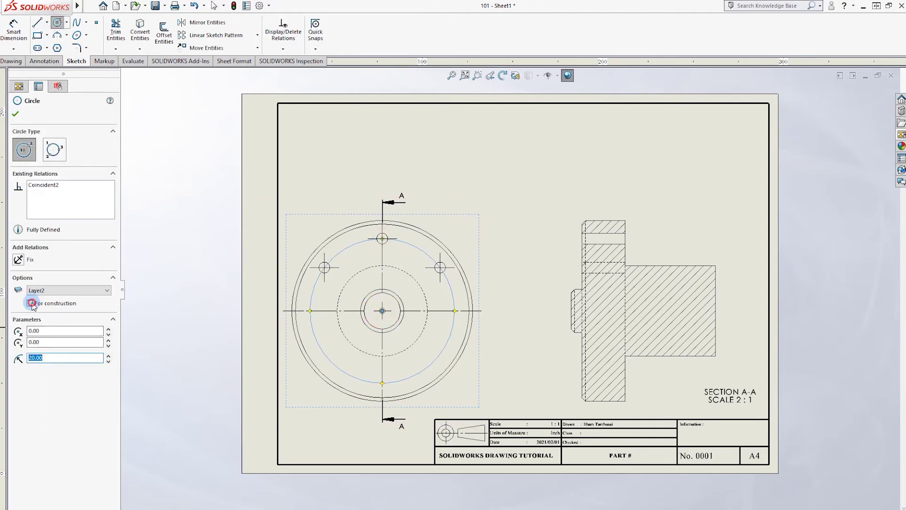
left_click(17, 117)
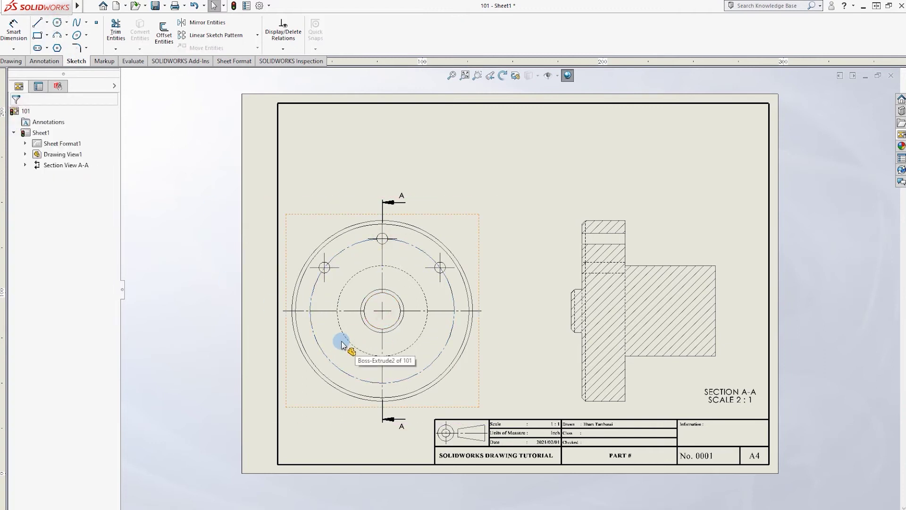
left_click(116, 31)
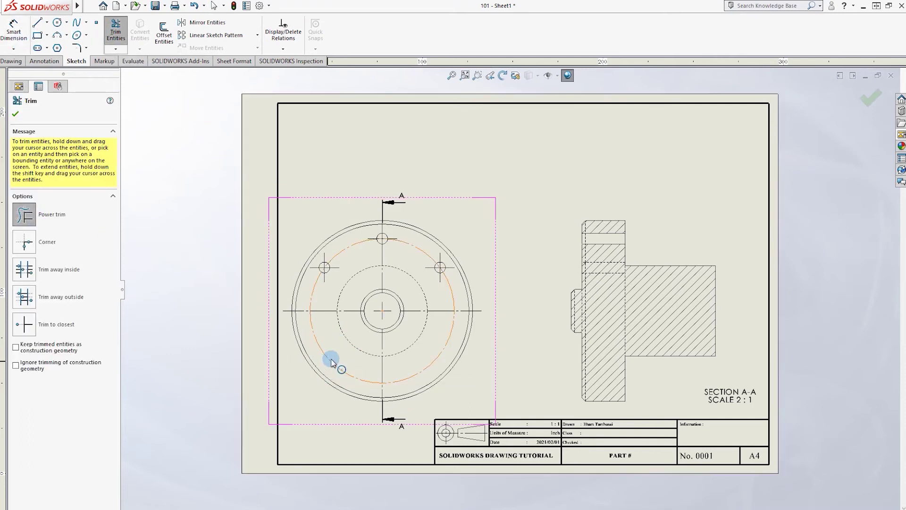
left_click(24, 324)
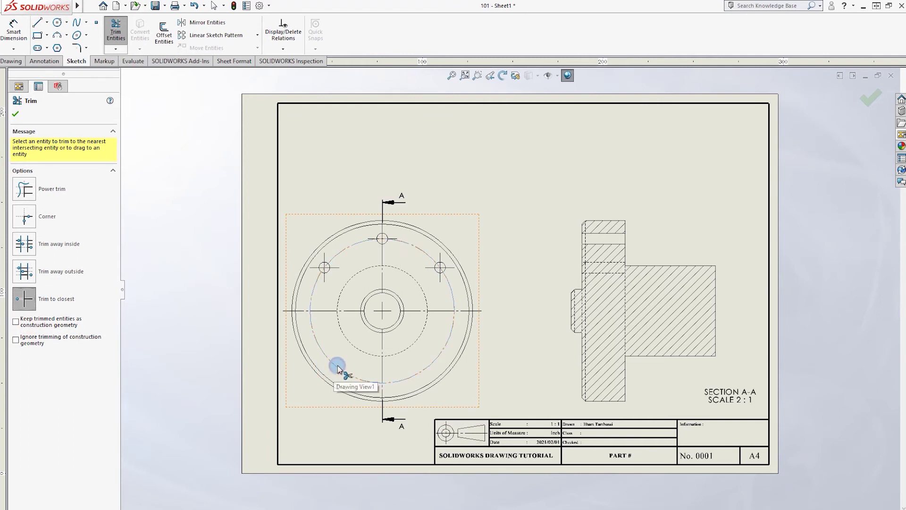
key("Escape")
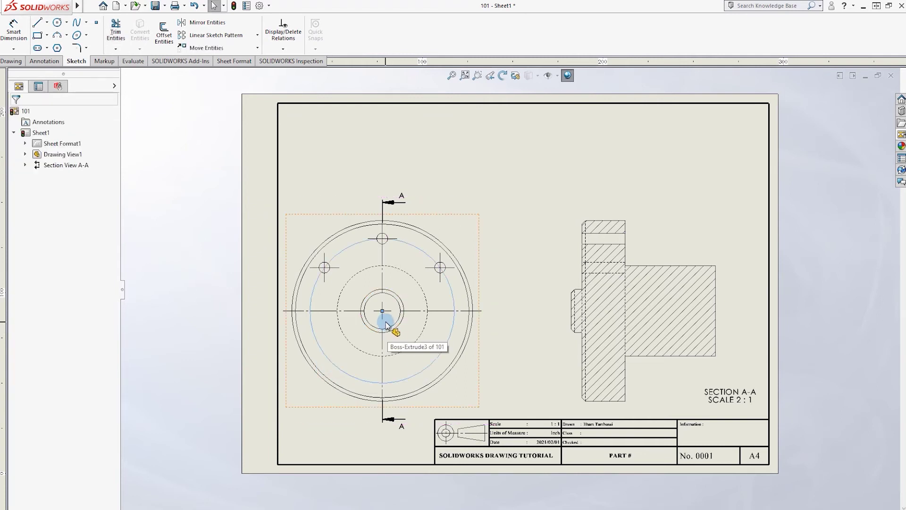
Make the circle through the hole centres in the front view construction geometry.
left_click(338, 258)
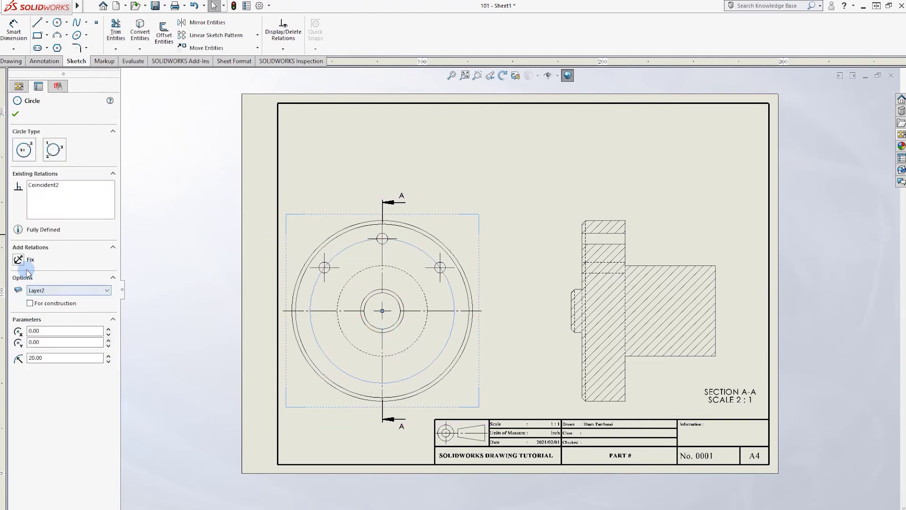
left_click(46, 303)
left_click(17, 114)
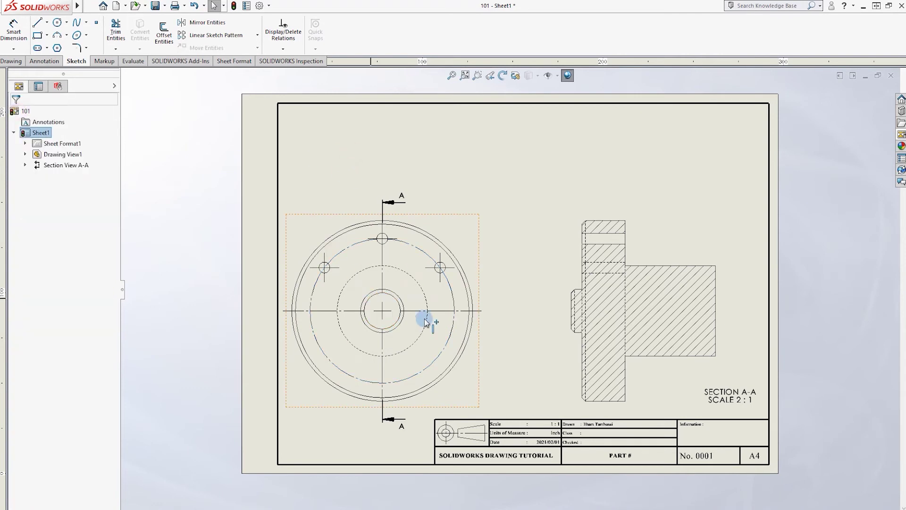
Dimension the diameters of the small central boss and the flange's outer circle in the front view, placing them outside the outline.
scroll(425, 313, "down", 5)
scroll(498, 307, "down", 3)
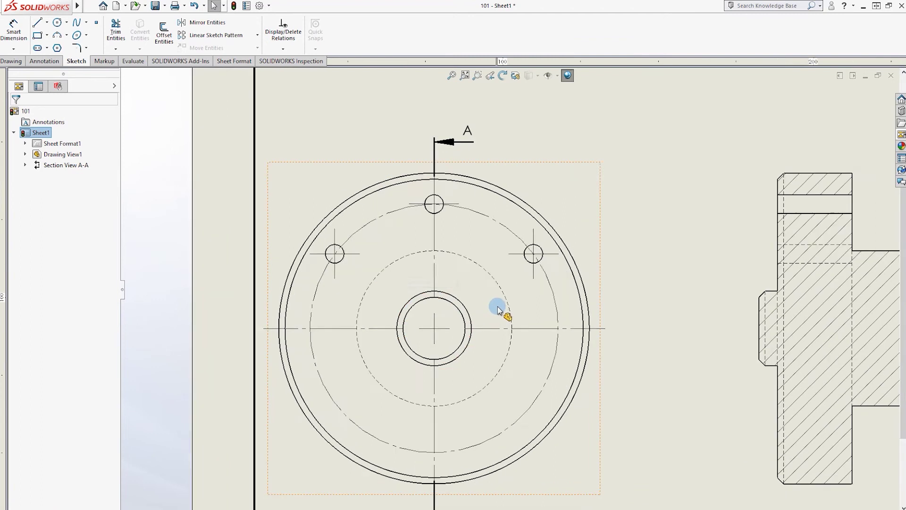
scroll(539, 295, "up", 4)
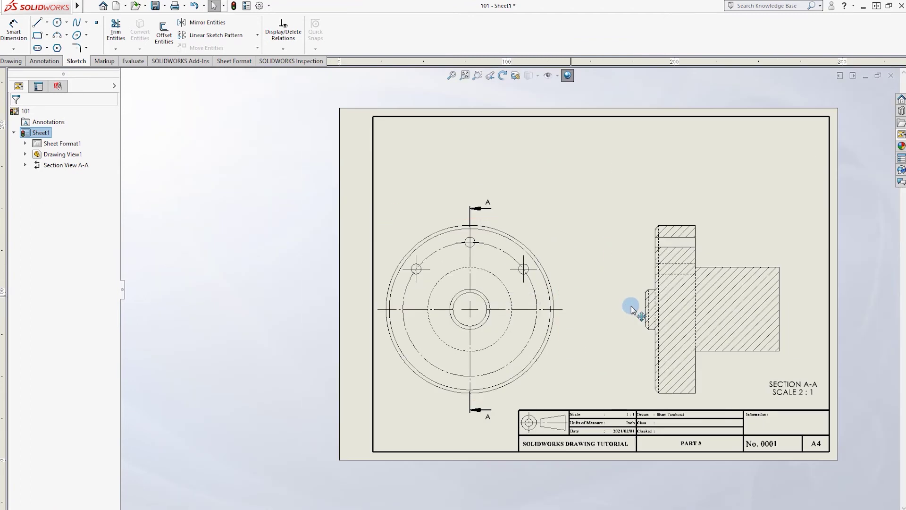
scroll(632, 309, "down", 1)
left_click(17, 34)
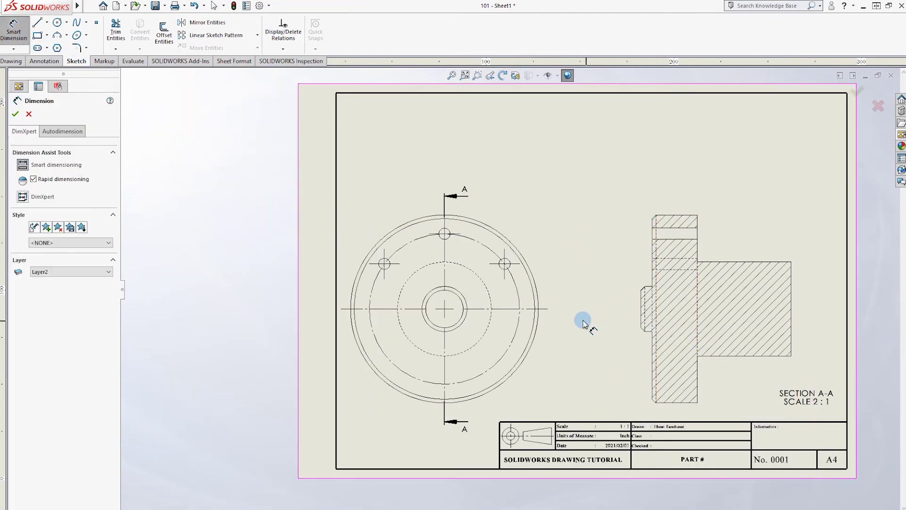
left_click(449, 373)
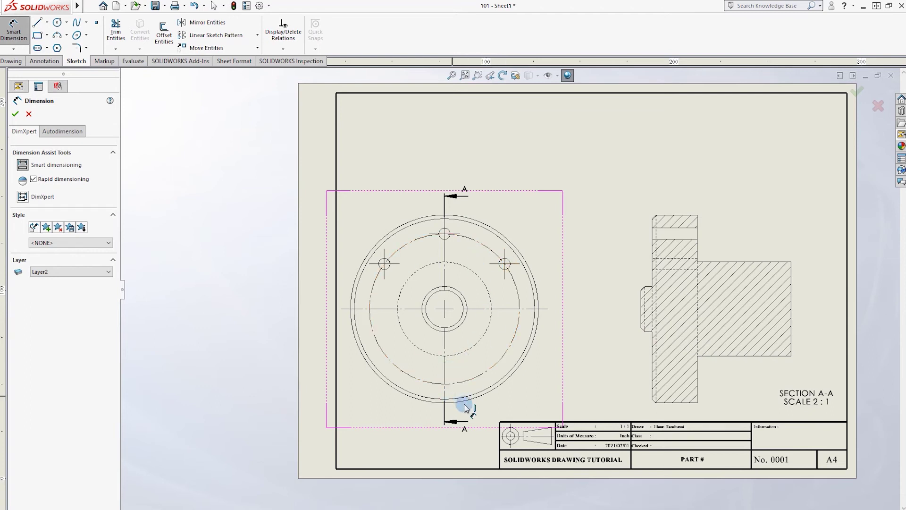
left_click(431, 319)
left_click(375, 414)
left_click(402, 231)
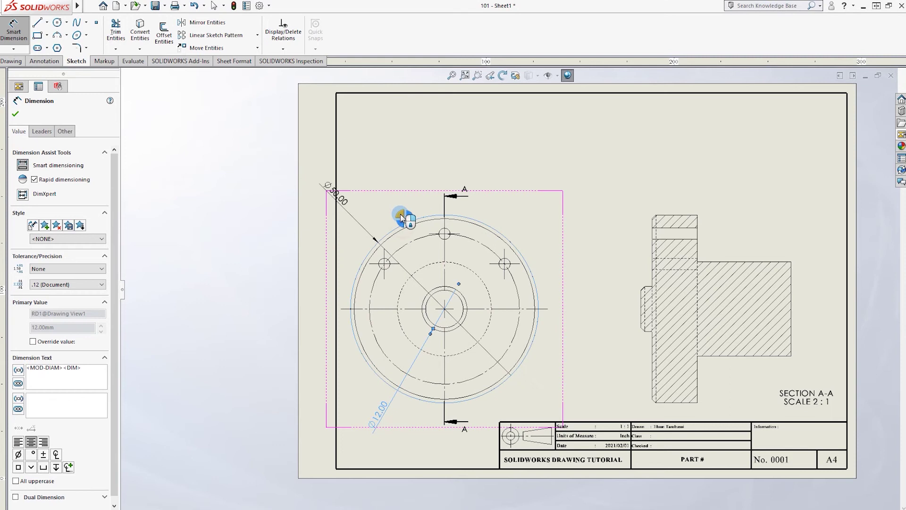
left_click(368, 185)
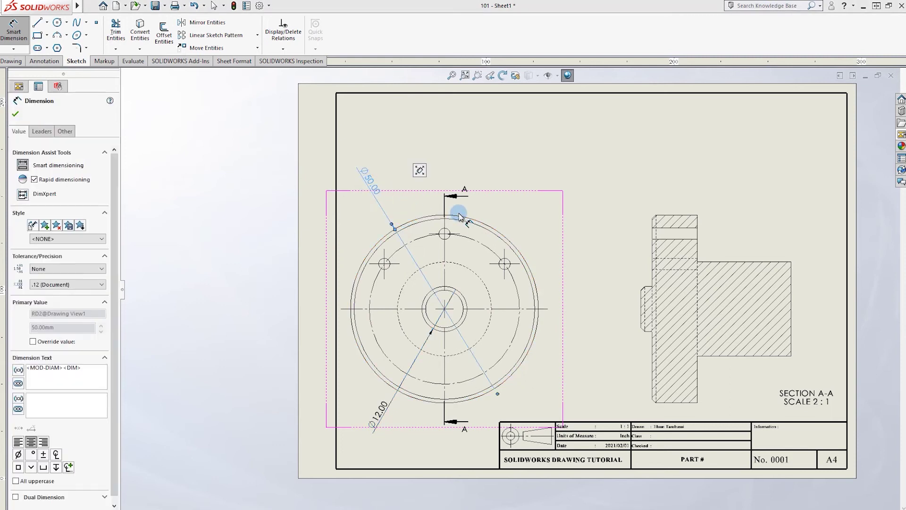
Dimension the diameter of the construction circle through the holes, adding it as a driven dimension at the upper right of the front view.
left_click(471, 242)
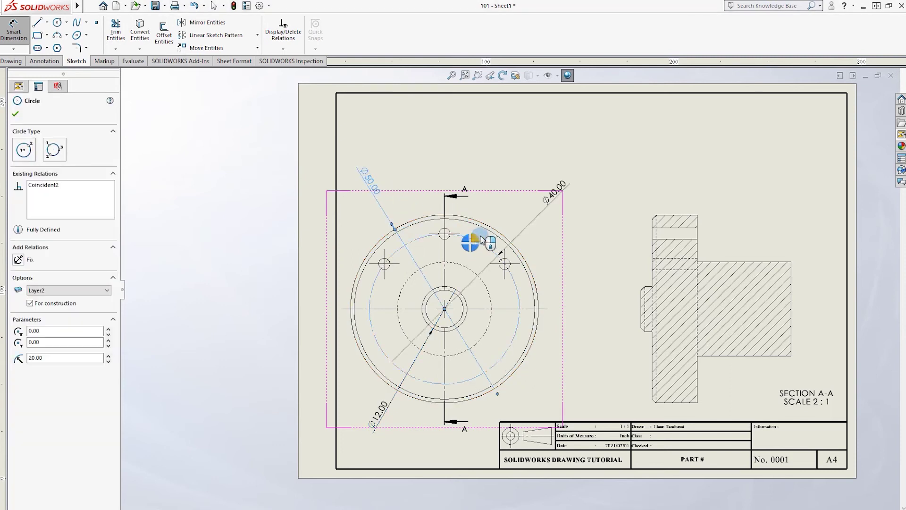
left_click(512, 204)
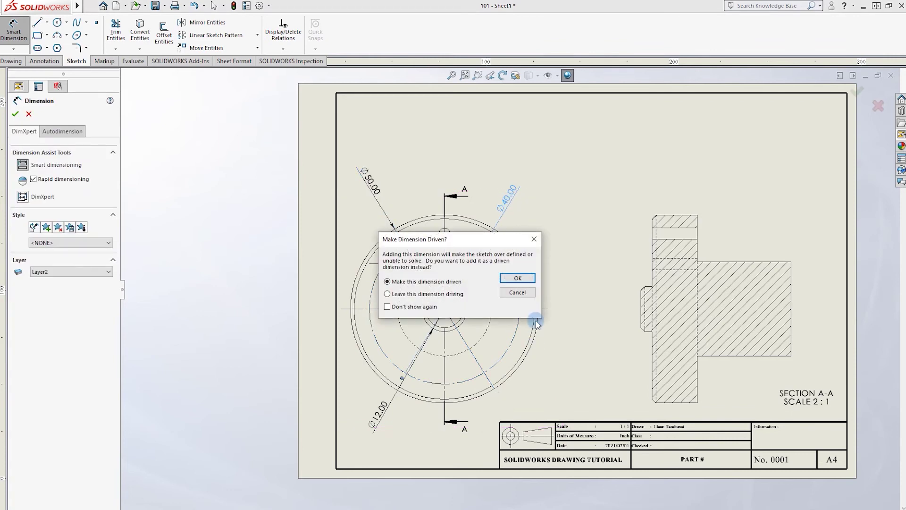
left_click(518, 278)
Dimension the vertical distance from the right hole's centre to the horizontal centre line, placing it right of the front view.
left_click(504, 264)
scroll(505, 264, "down", 3)
key("Escape")
scroll(550, 340, "down", 2)
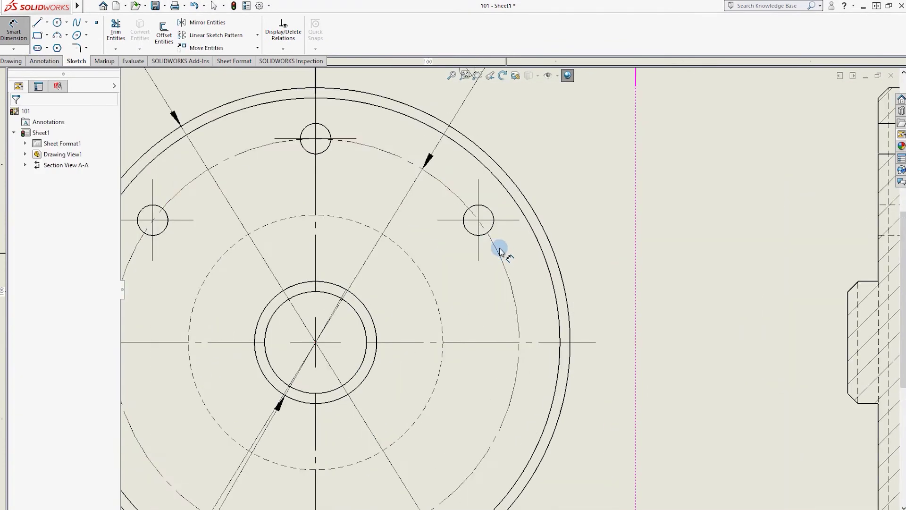
left_click(486, 230)
left_click(318, 344)
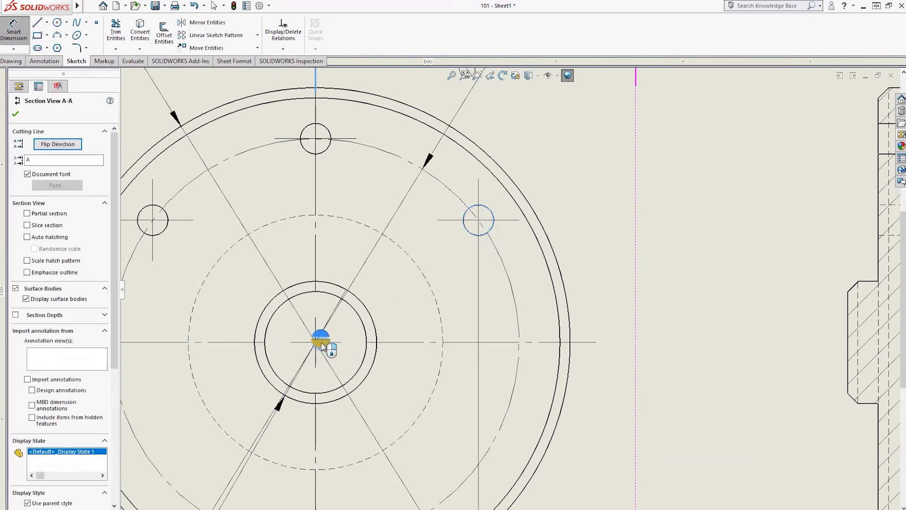
left_click(455, 343)
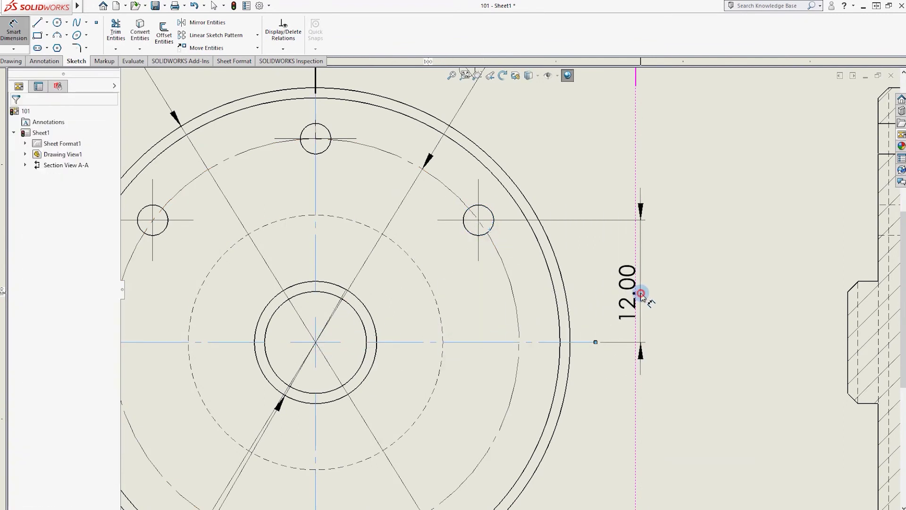
left_click(642, 297)
scroll(547, 330, "up", 3)
scroll(430, 249, "down", 1)
key("Escape")
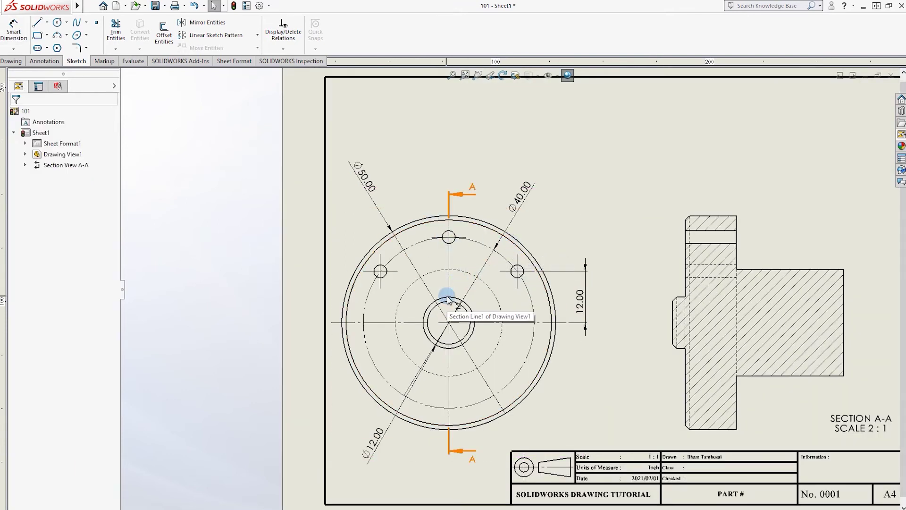
Dimension the large hub's diameter in section A-A, placing it right of the section.
scroll(633, 307, "up", 3)
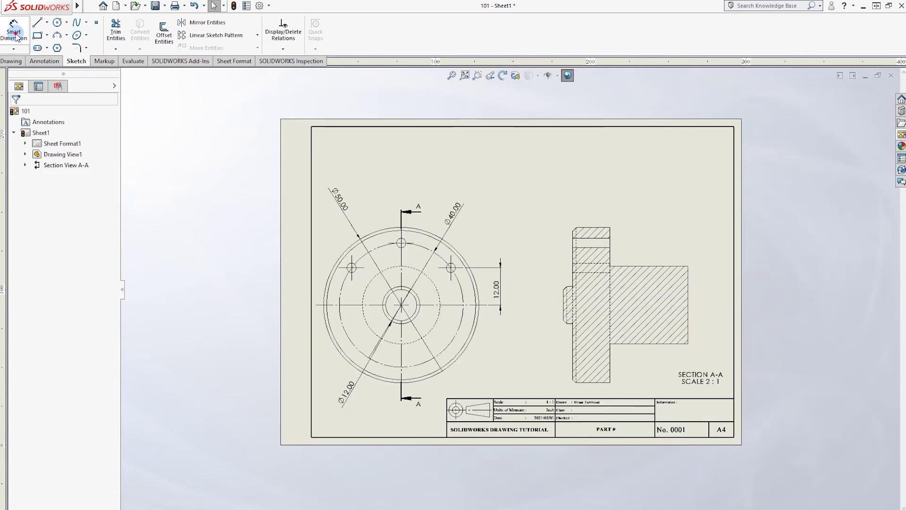
left_click(14, 31)
scroll(588, 332, "down", 1)
left_click(673, 261)
left_click(645, 348)
left_click(644, 348)
left_click(565, 289)
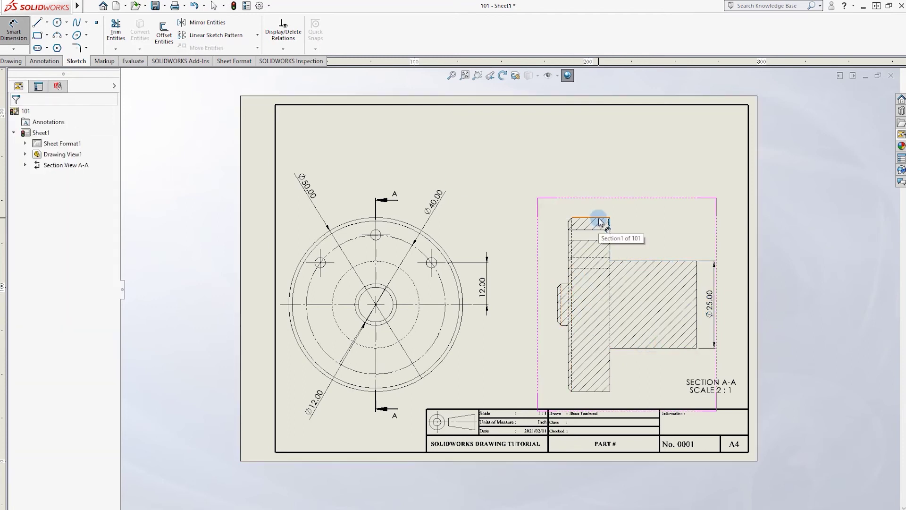
Dimension the lengths of the hub, the flange and the small boss in a row above section A-A.
left_click(692, 271)
left_click(610, 239)
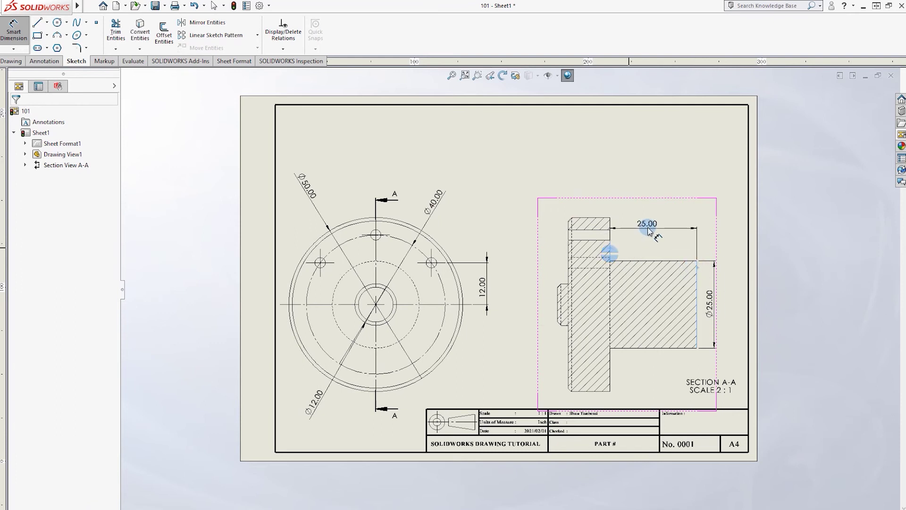
left_click(607, 229)
left_click(566, 259)
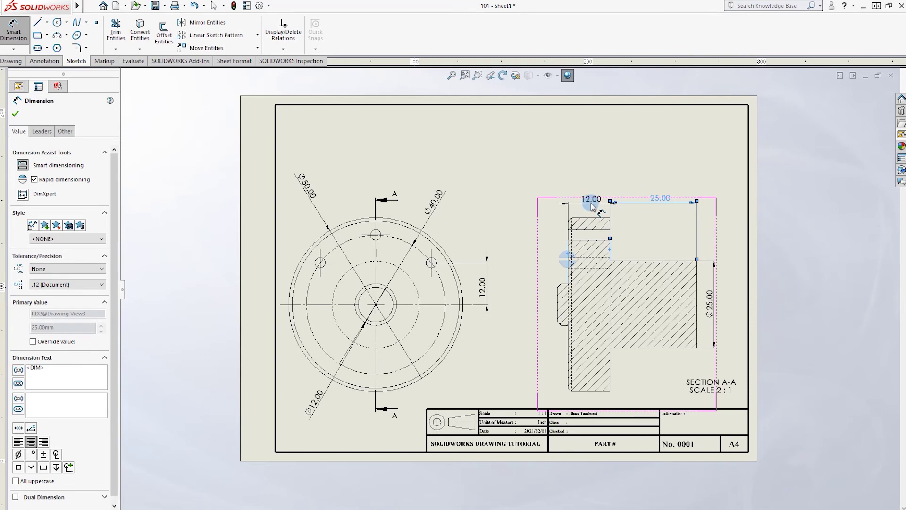
left_click(591, 206)
left_click(565, 301)
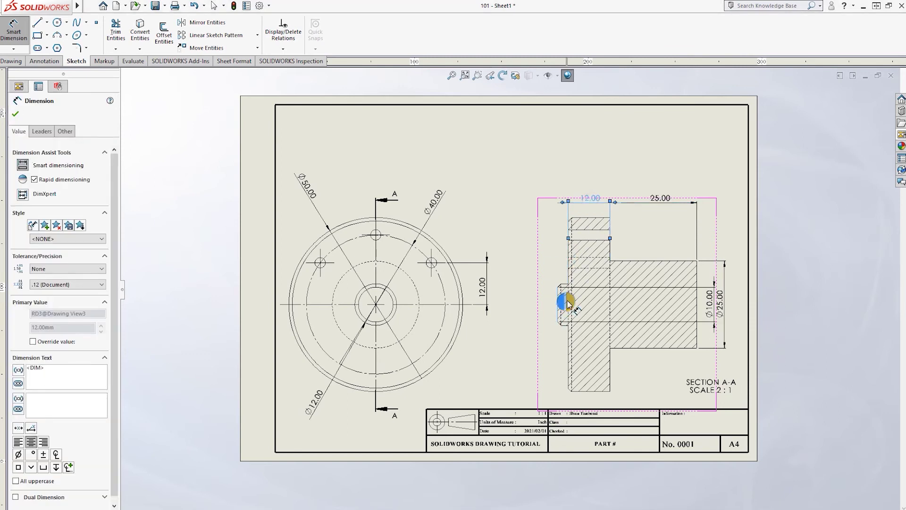
left_click(541, 205)
key("Escape")
Start a note whose leader points to the small boss's lower chamfer in section A-A, placing its text to the lower left.
scroll(587, 222, "down", 5)
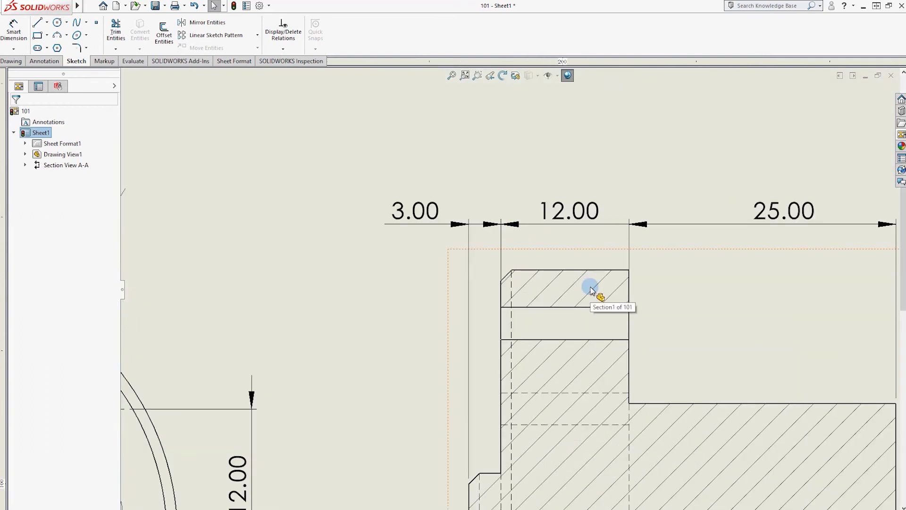
scroll(591, 290, "up", 3)
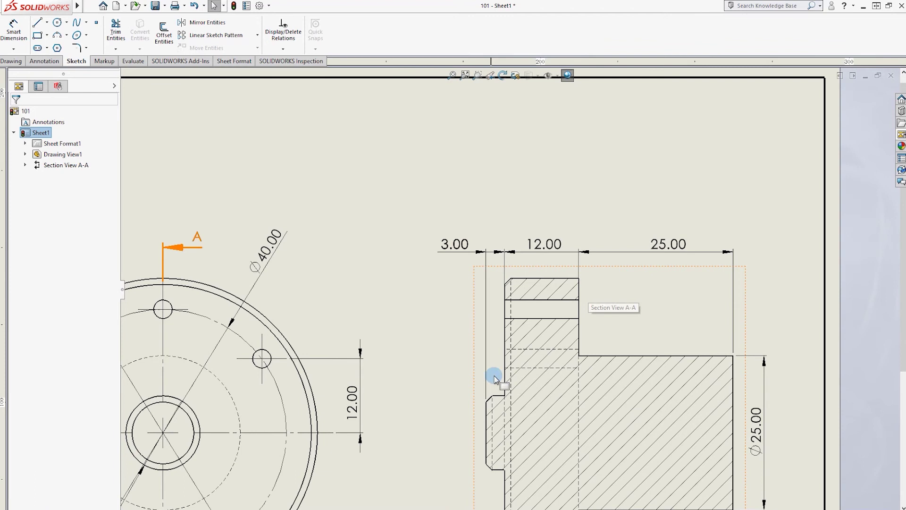
key("z")
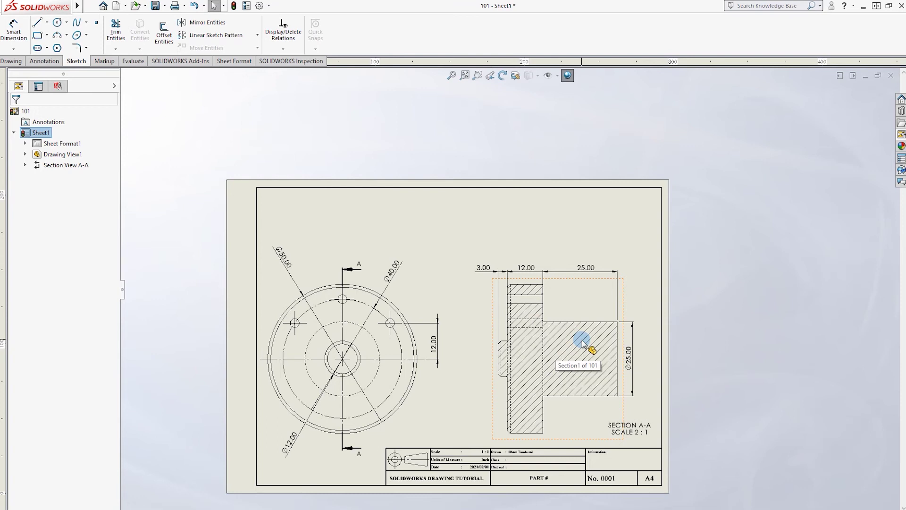
scroll(454, 420, "down", 2)
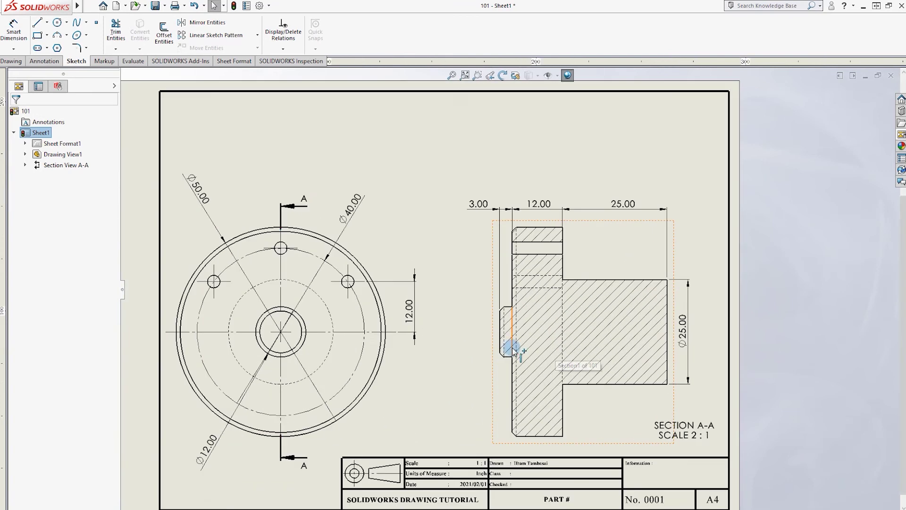
left_click(21, 61)
left_click(42, 61)
left_click(110, 31)
scroll(486, 330, "down", 2)
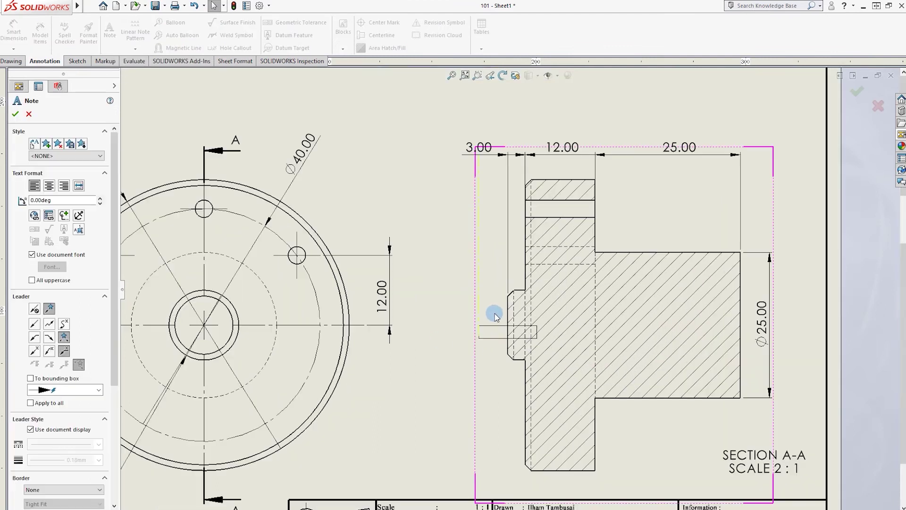
left_click(510, 357)
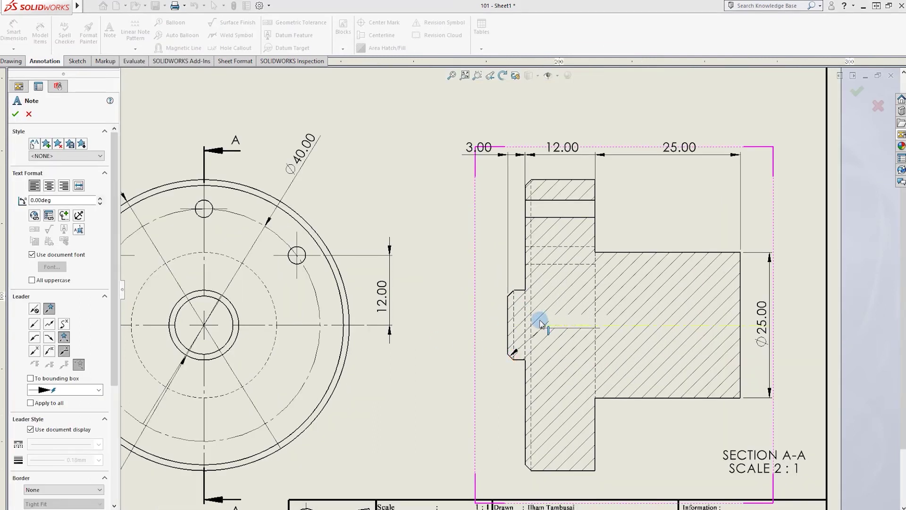
left_click(410, 372)
Enter "1 x 45 CHAMFER" as the note text and shift the note left, clear of the boss.
type("1 x 45")
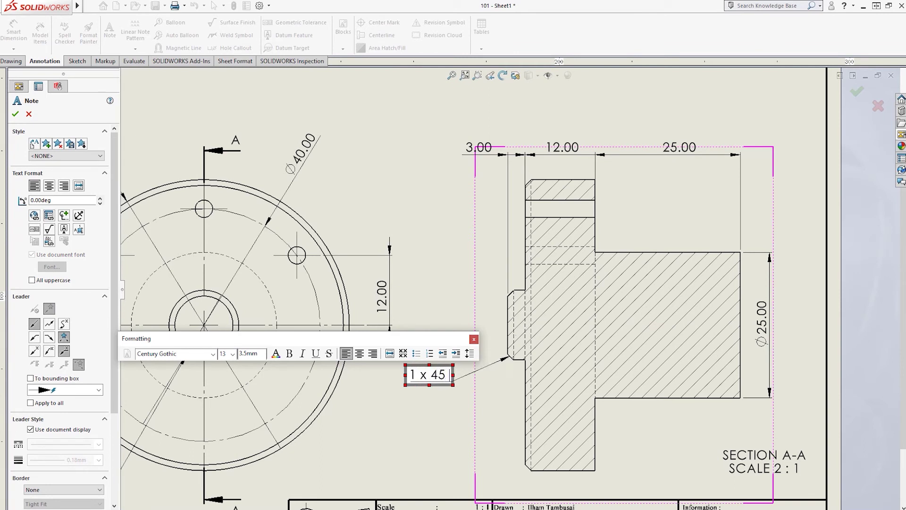
type(" chamfer")
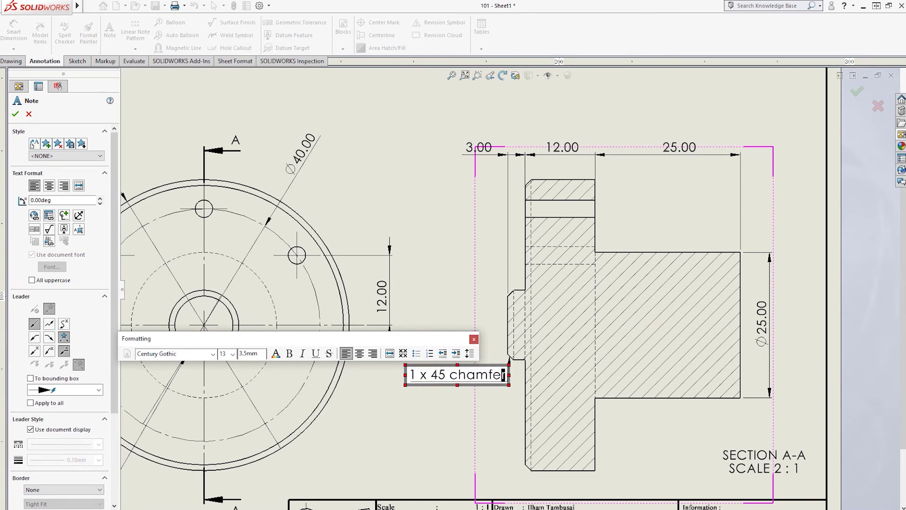
key("BackSpace")
type("CHAMFER")
left_click(429, 457)
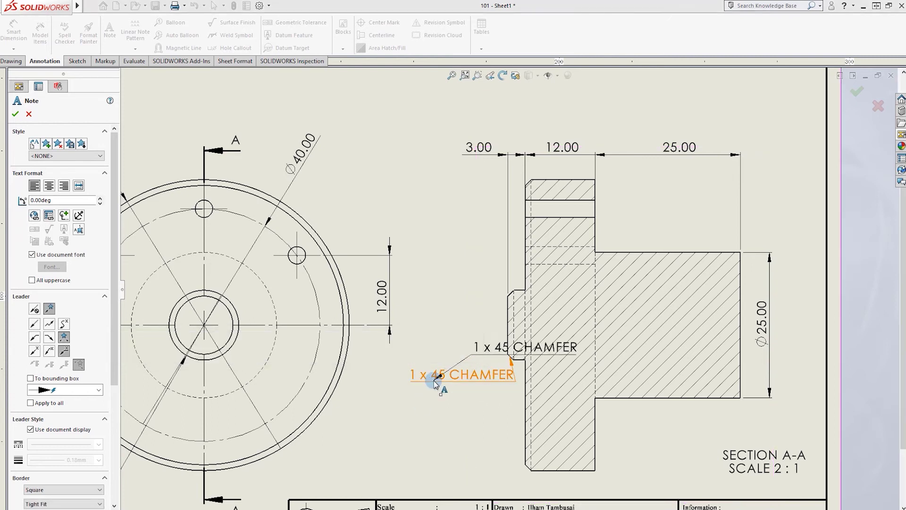
key("Escape")
left_click(370, 189)
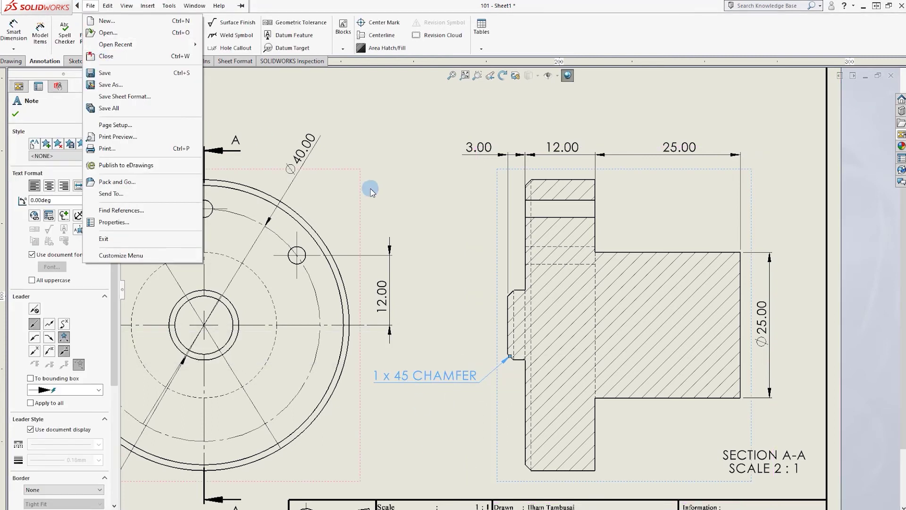
Copy the chamfer note below the original and attach the copy's leader to the flange's lower chamfer in section A-A.
left_click(446, 373)
left_click_drag(445, 373, 524, 466, "ctrl")
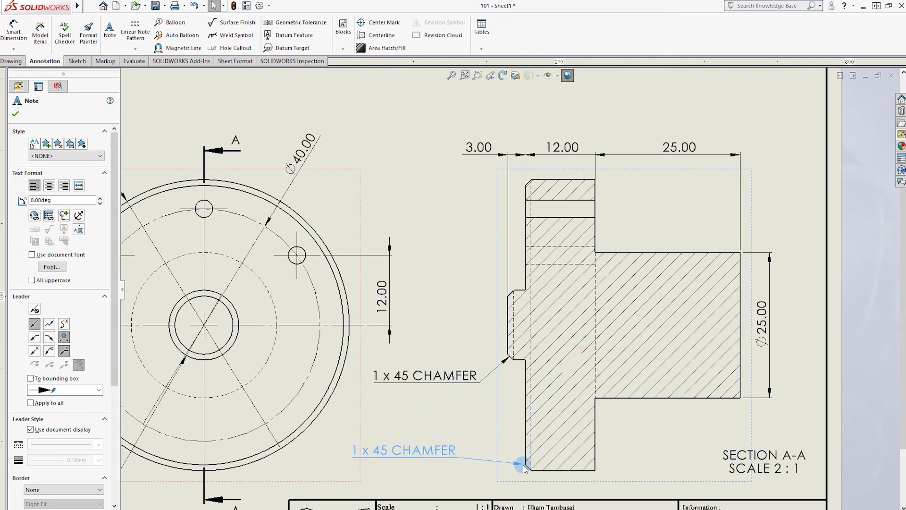
left_click(501, 428)
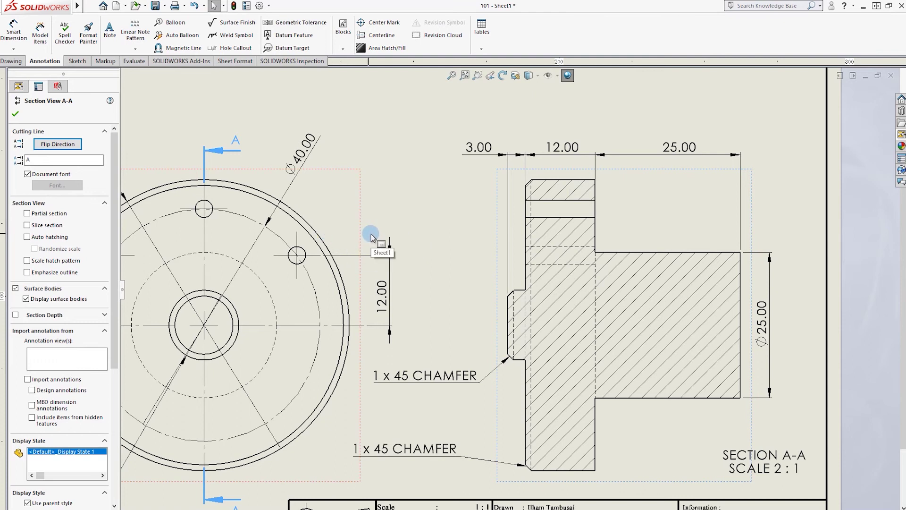
scroll(469, 228, "down", 5)
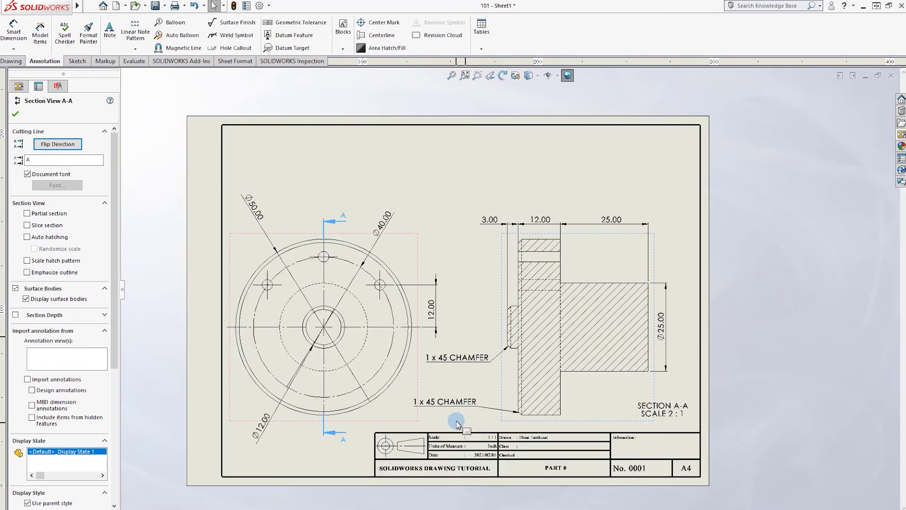
Check the current date on the desktop and return to the SOLIDWORKS drawing.
left_click(864, 6)
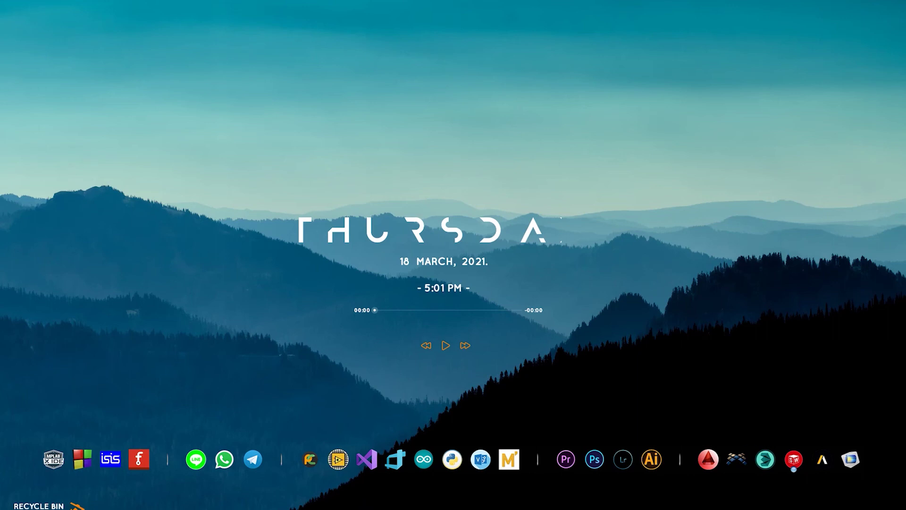
mouse_move(2, 302)
left_click(27, 344)
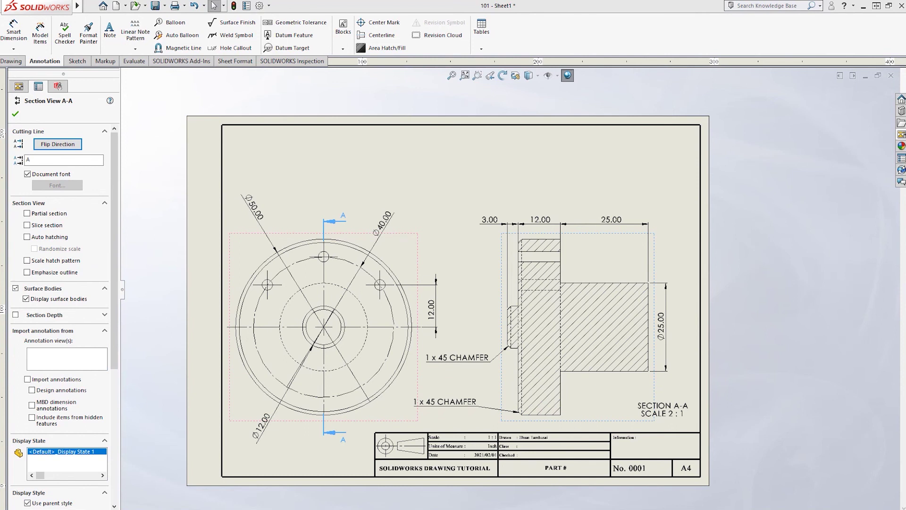
left_click(438, 272)
Open the sheet format for editing and set the title block's scale to 2 : 1.
scroll(588, 475, "up", 2)
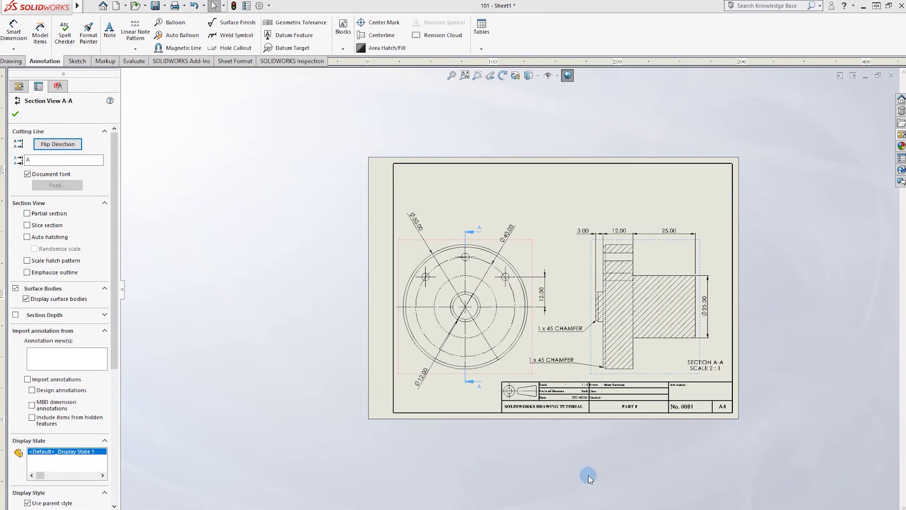
scroll(530, 366, "down", 5)
right_click(564, 260)
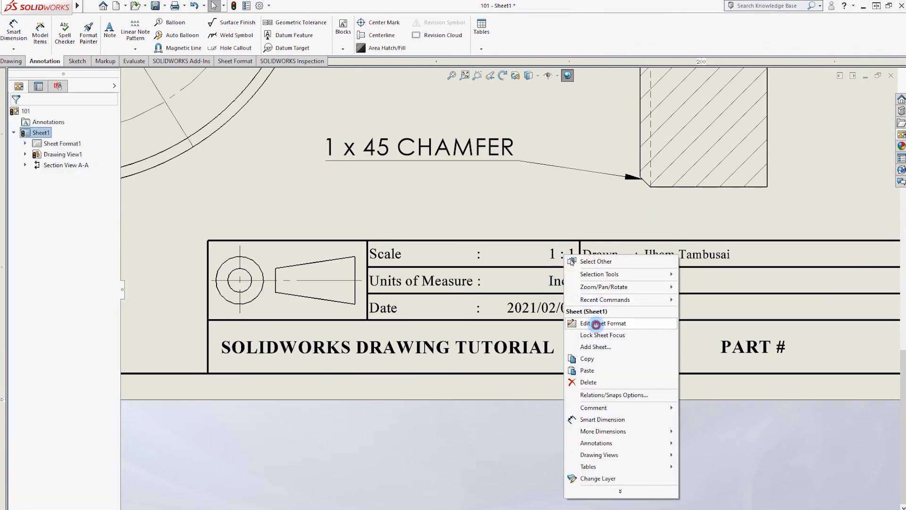
left_click(596, 324)
double_click(561, 254)
key("Escape")
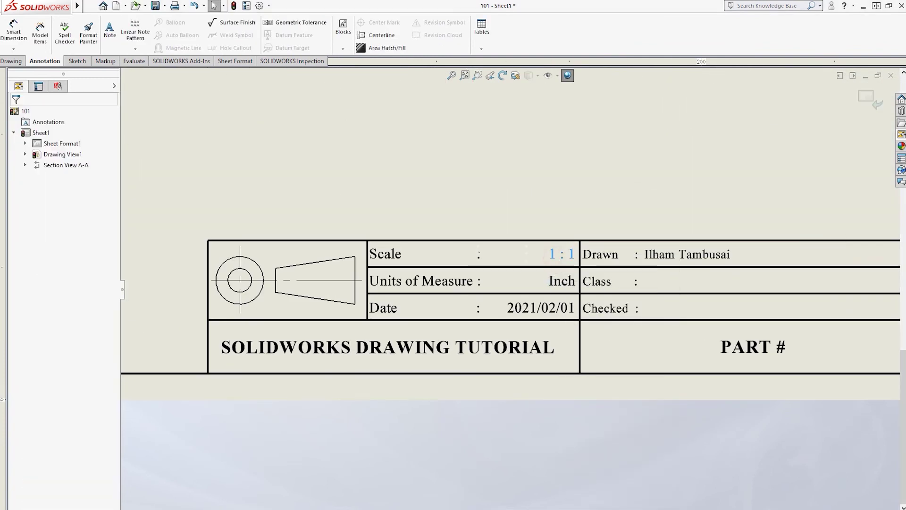
double_click(557, 256)
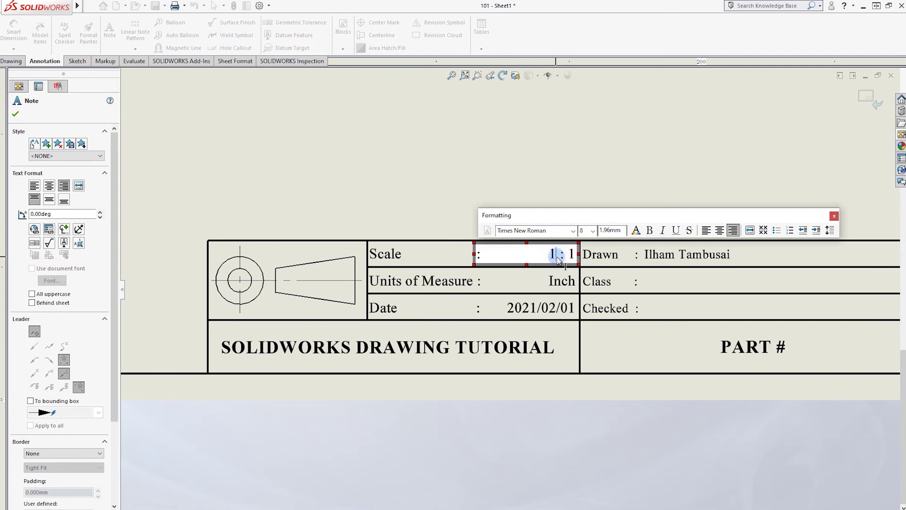
left_click(457, 167)
Change the title block's units of measure to mm.
left_click(562, 281)
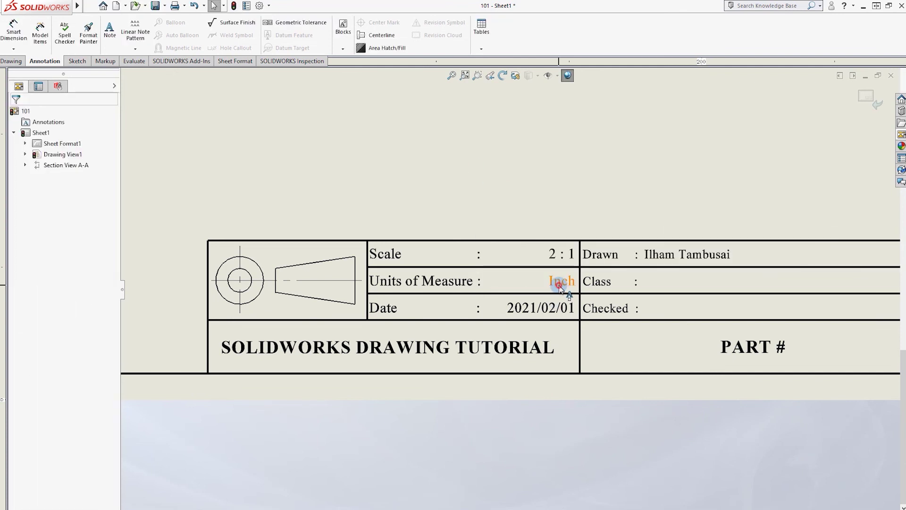
key("Delete")
double_click(560, 283)
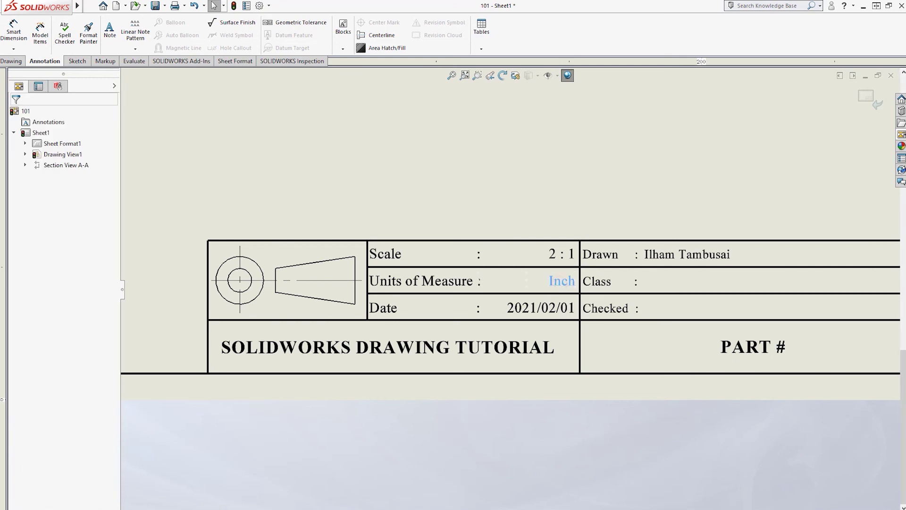
left_click(537, 191)
left_click(543, 312)
double_click(546, 312)
left_click(547, 312)
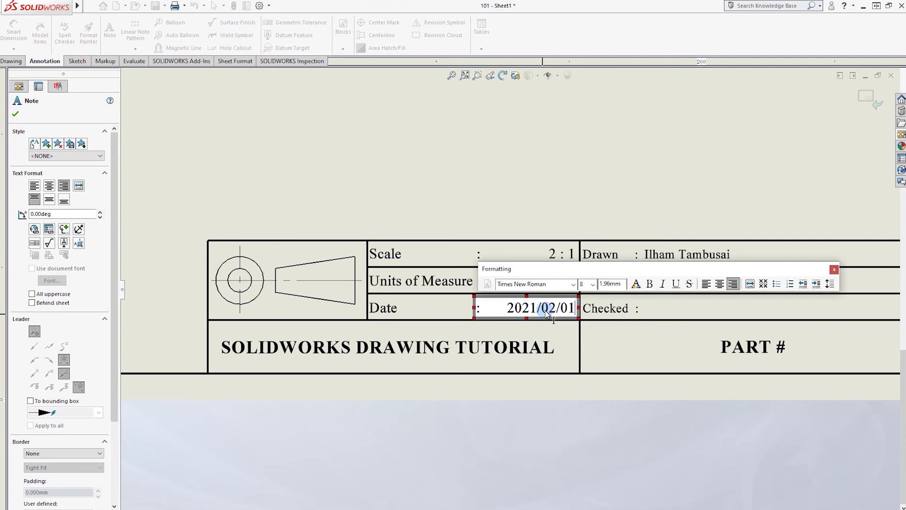
key("Escape")
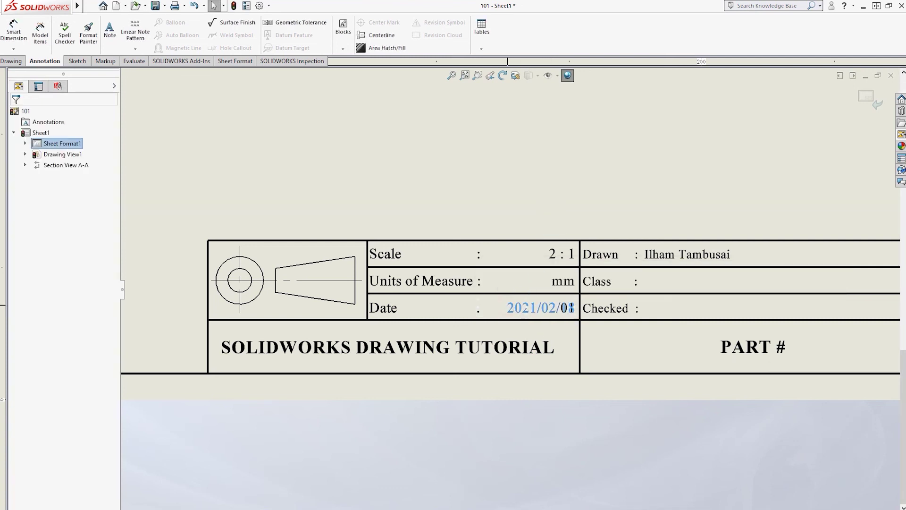
Set the title block's date to 2021/03/18.
double_click(567, 309)
left_click_drag(568, 309, 573, 314)
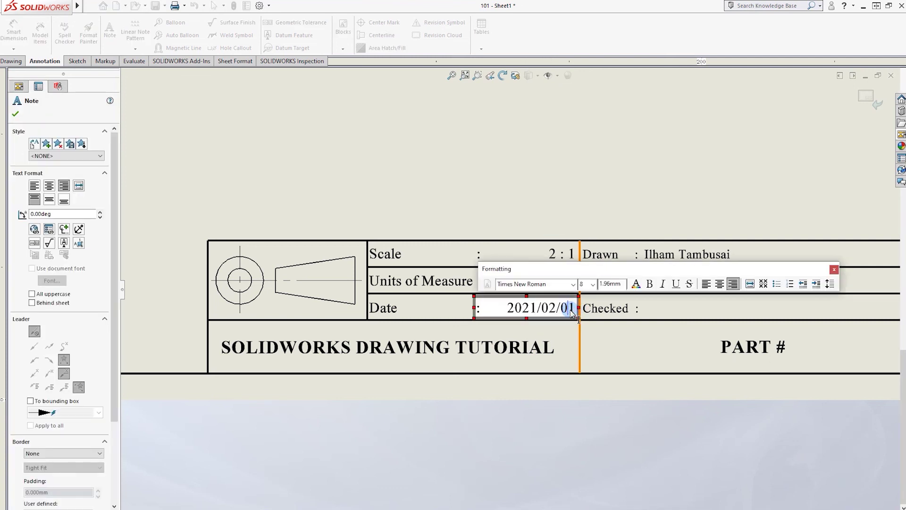
type("18")
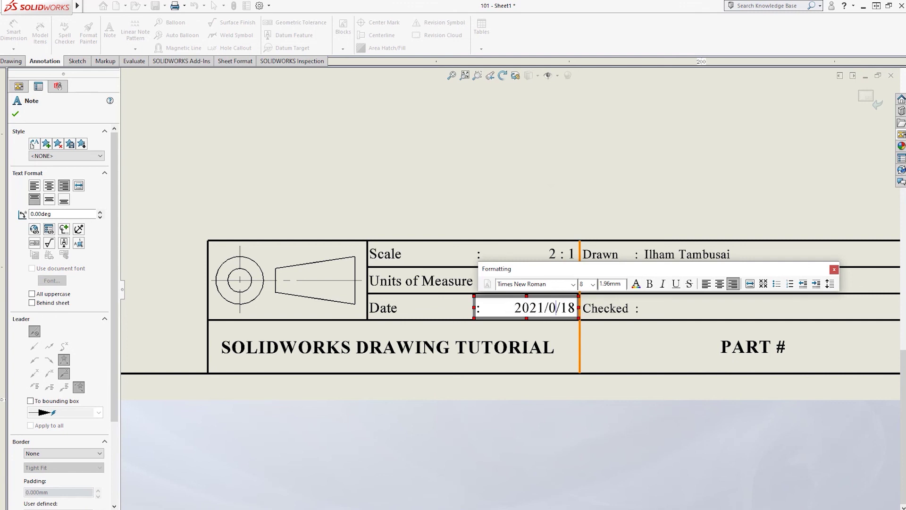
type("3")
left_click(637, 299)
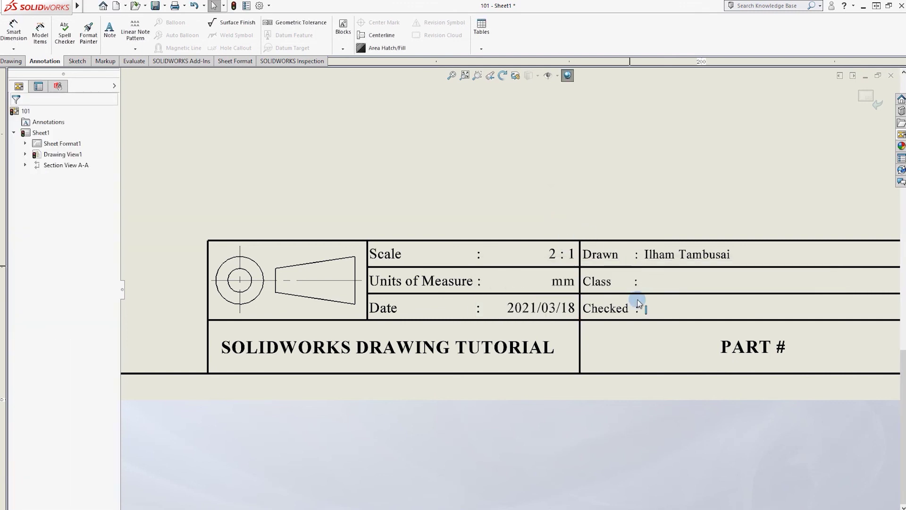
Bring the PART # cell of the title block into close view.
scroll(680, 344, "up", 2)
scroll(611, 314, "down", 5)
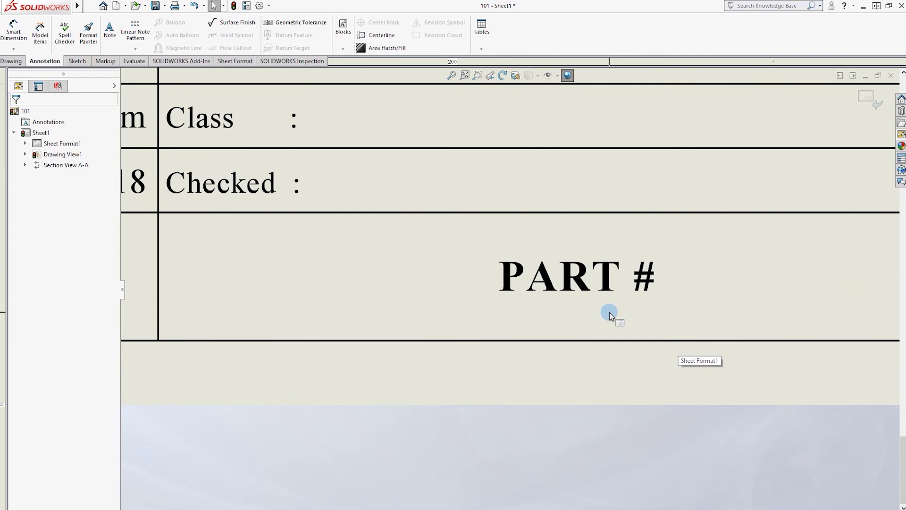